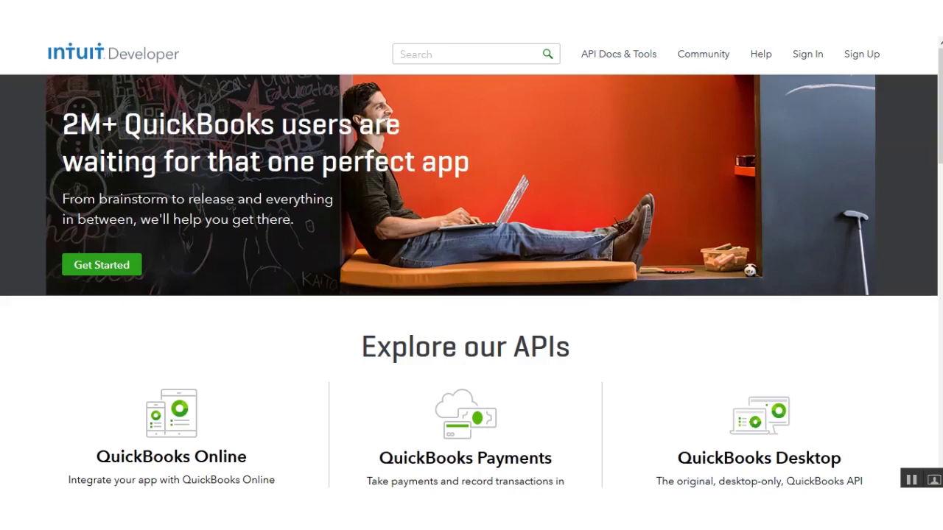
# Open the sign-up form and fill in the account e-mail address, first name and last name
pyautogui.click(866, 56)
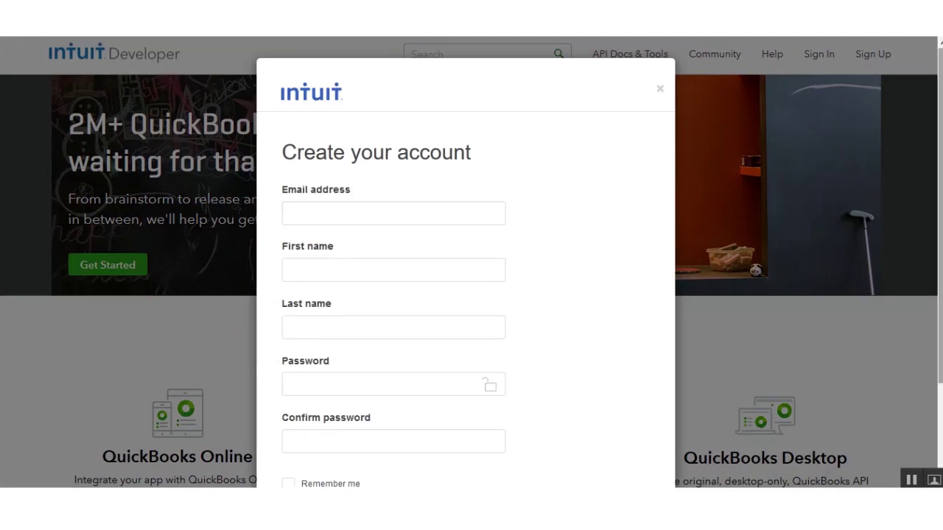
pyautogui.scroll(-1, 504, 145)
pyautogui.scroll(1, 503, 145)
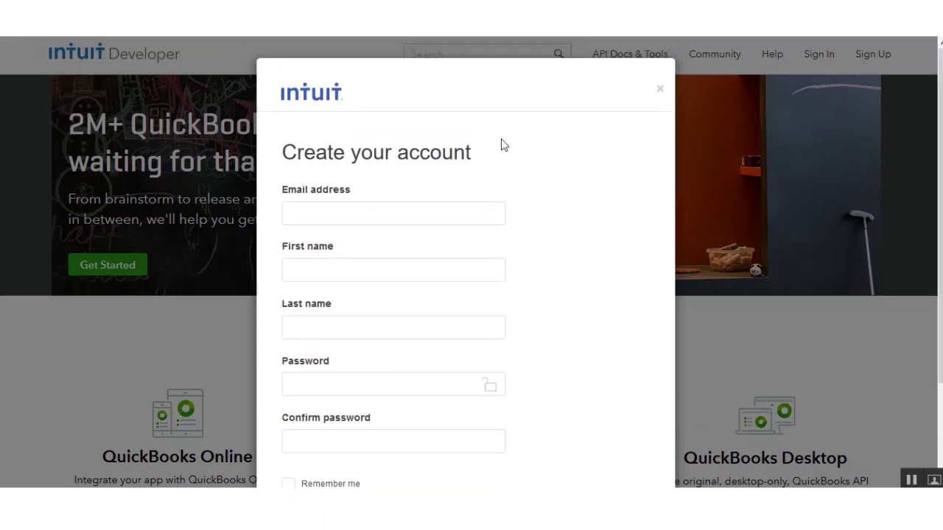
pyautogui.click(327, 222)
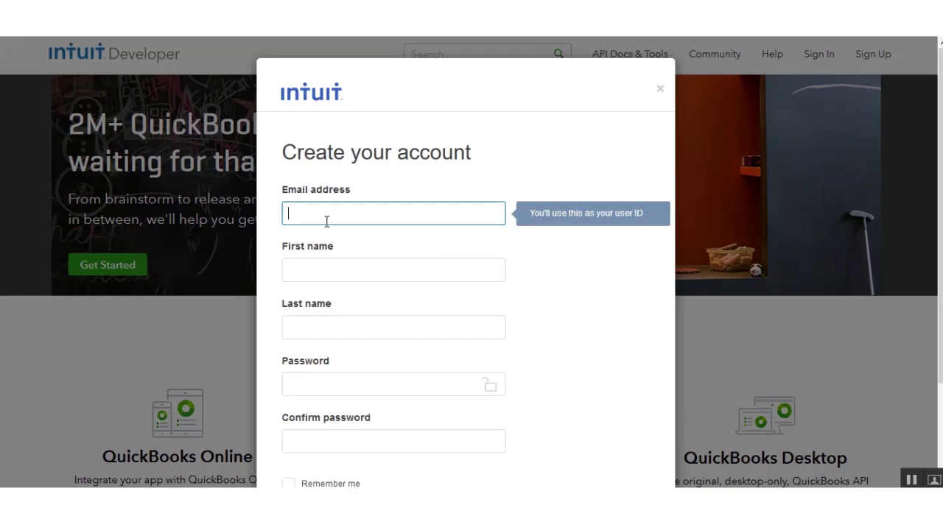
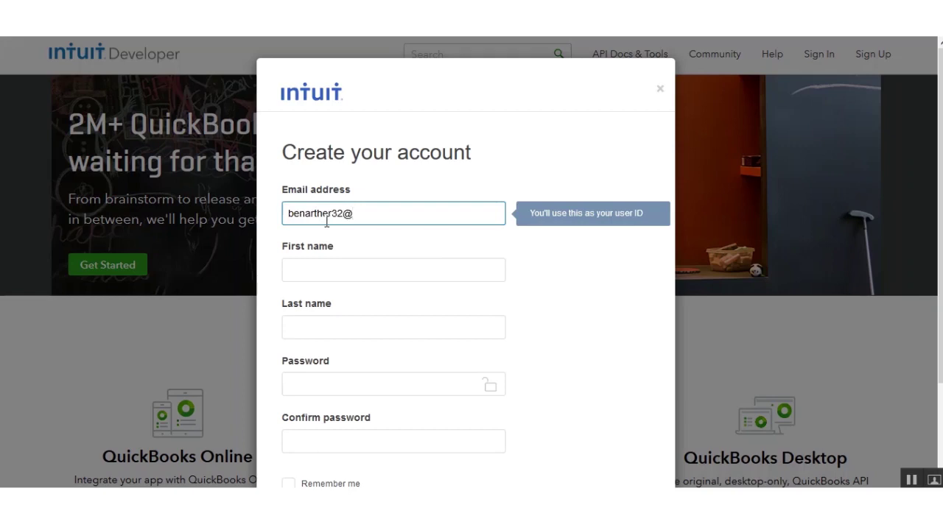
pyautogui.press('Tab')
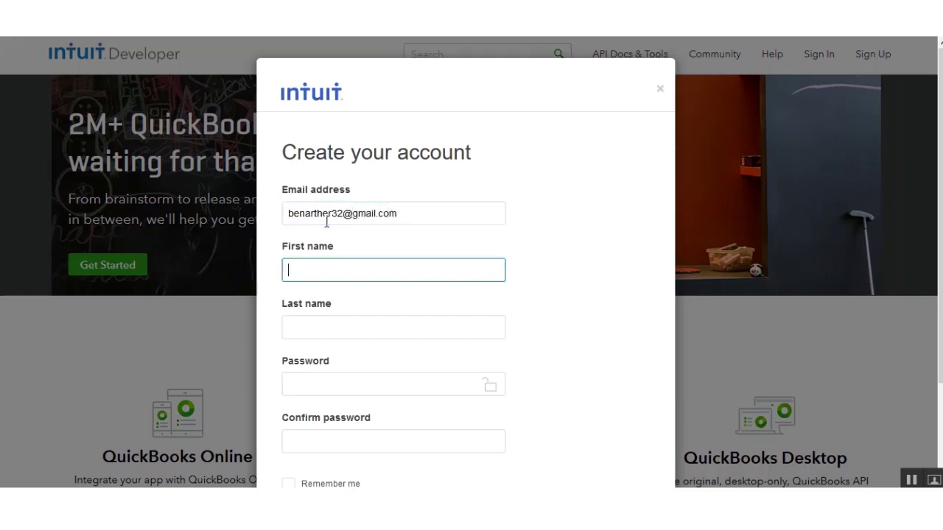
pyautogui.press('Tab')
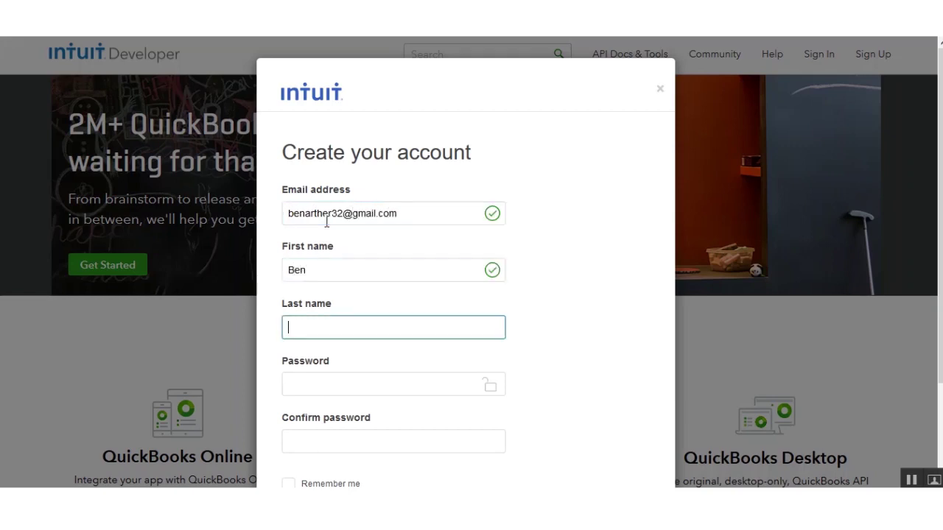
# Enter a strong account password and repeat it in Confirm password
pyautogui.press('Tab')
pyautogui.write('••••••')
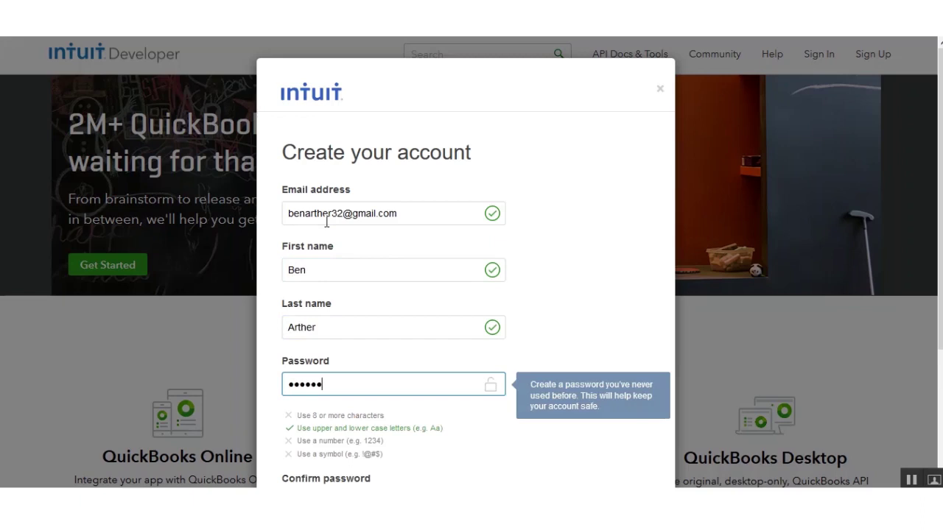
pyautogui.write('••••')
pyautogui.press('Tab')
pyautogui.write('••••••••••')
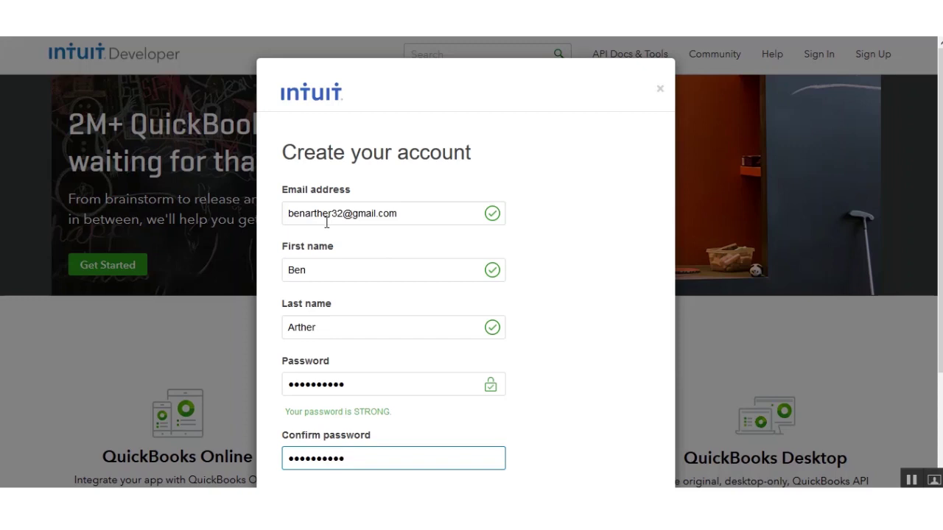
pyautogui.scroll(-2, 326, 224)
# Create the account and set the profile location to India
pyautogui.click(329, 396)
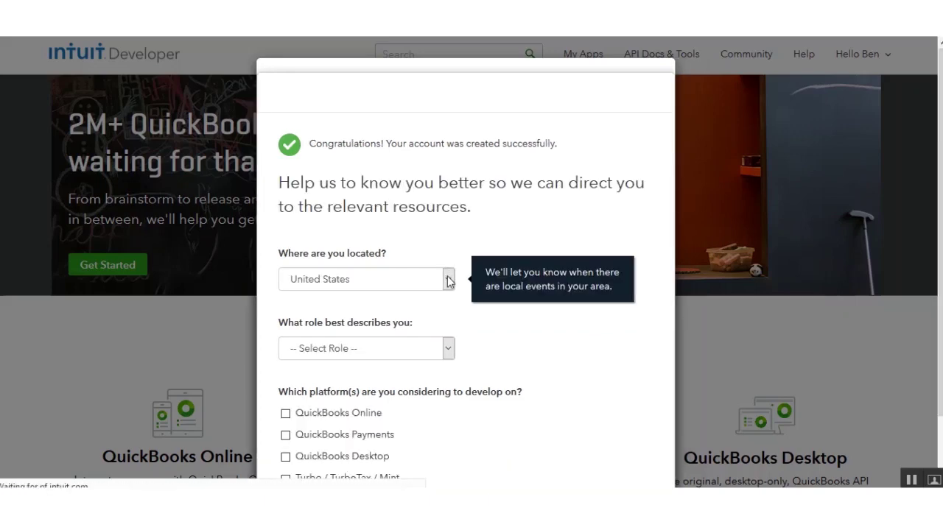
pyautogui.click(447, 280)
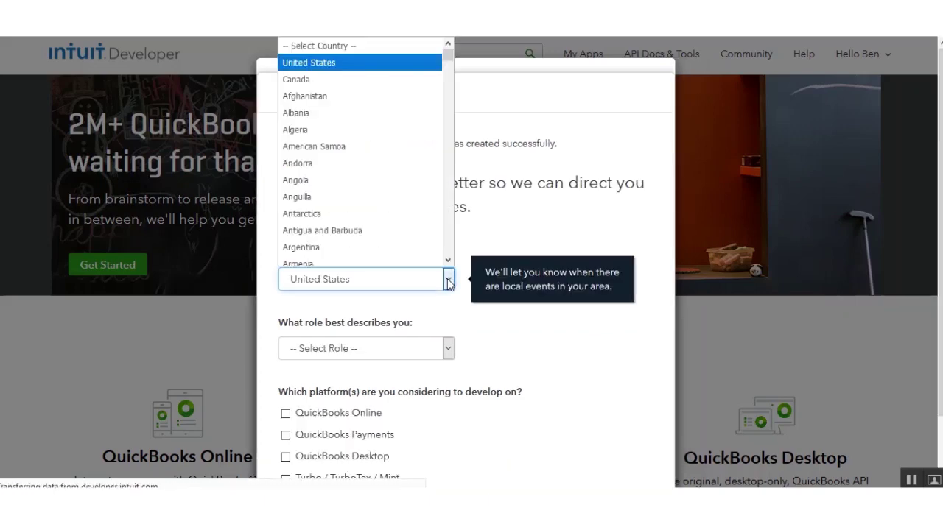
pyautogui.press('i')
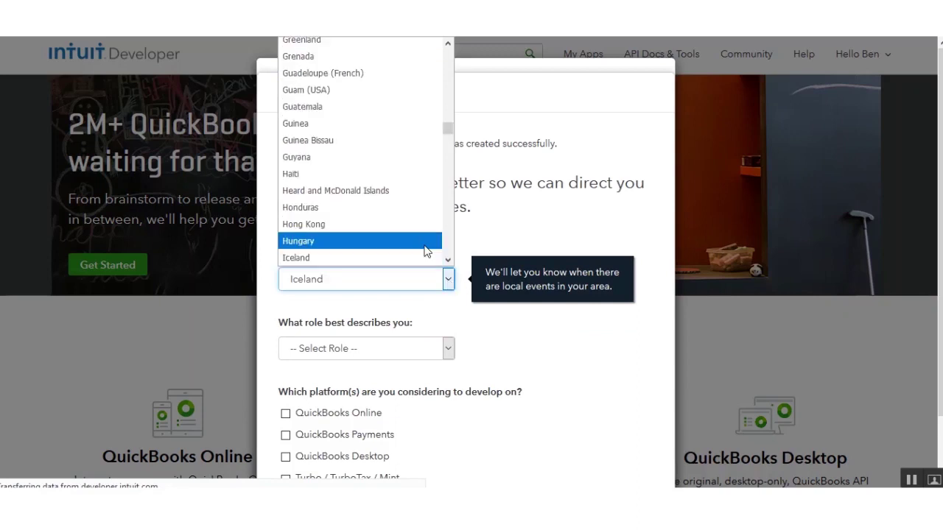
pyautogui.press('Down')
pyautogui.click(424, 255)
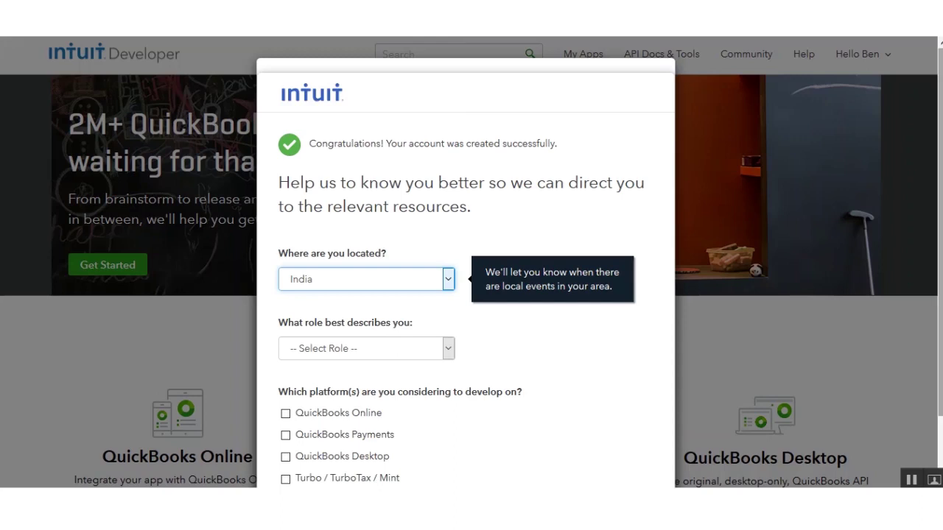
# Choose Small Business Owner as the role, tick QuickBooks Online, and submit the profile
pyautogui.scroll(-1, 939, 266)
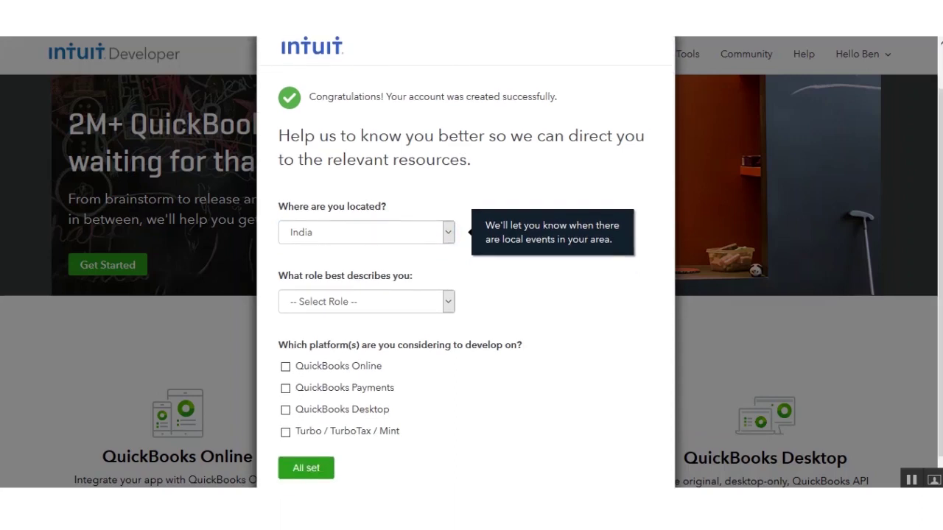
pyautogui.click(338, 308)
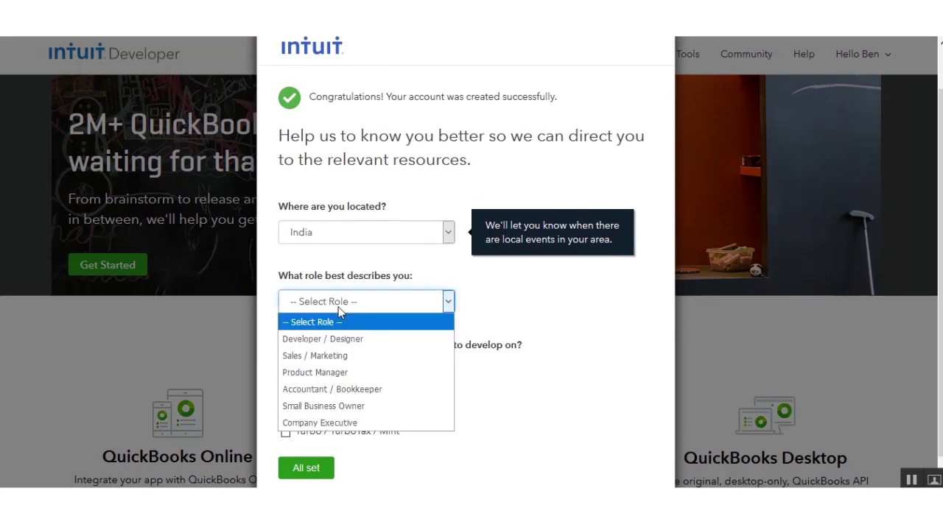
pyautogui.click(338, 407)
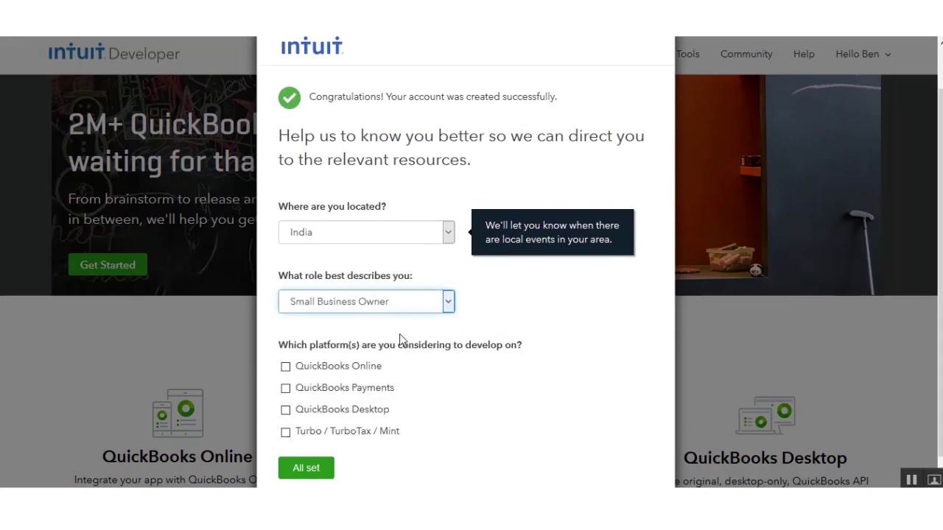
pyautogui.click(361, 346)
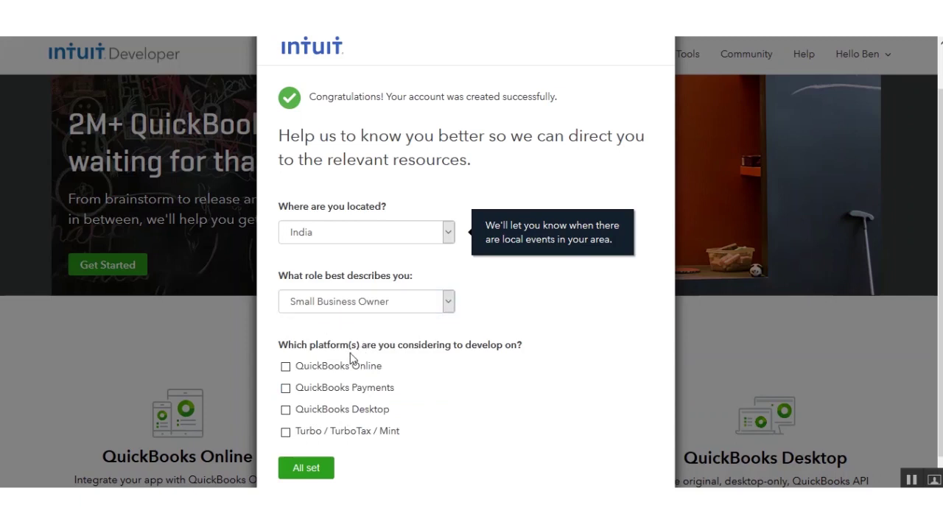
pyautogui.click(286, 372)
pyautogui.click(306, 472)
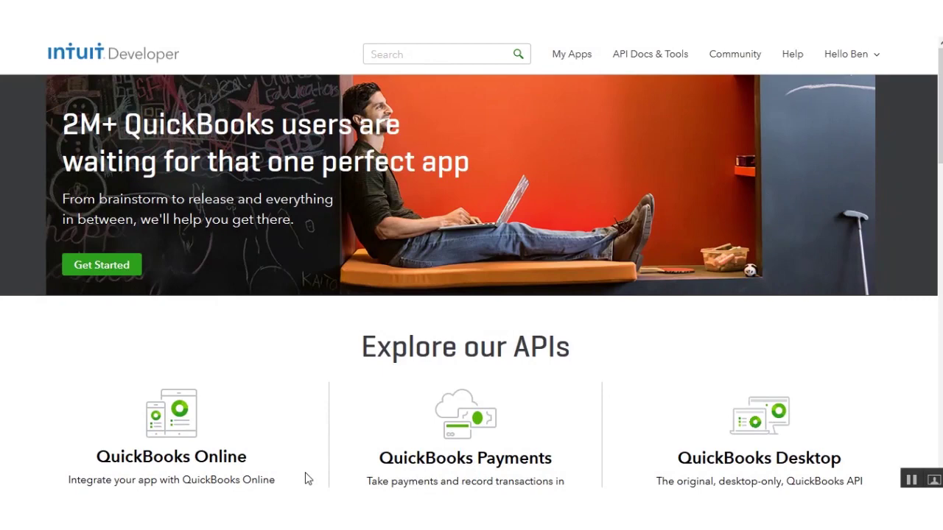
# From My Apps, start a new app from scratch with the Accounting API ticked and create it
pyautogui.click(576, 62)
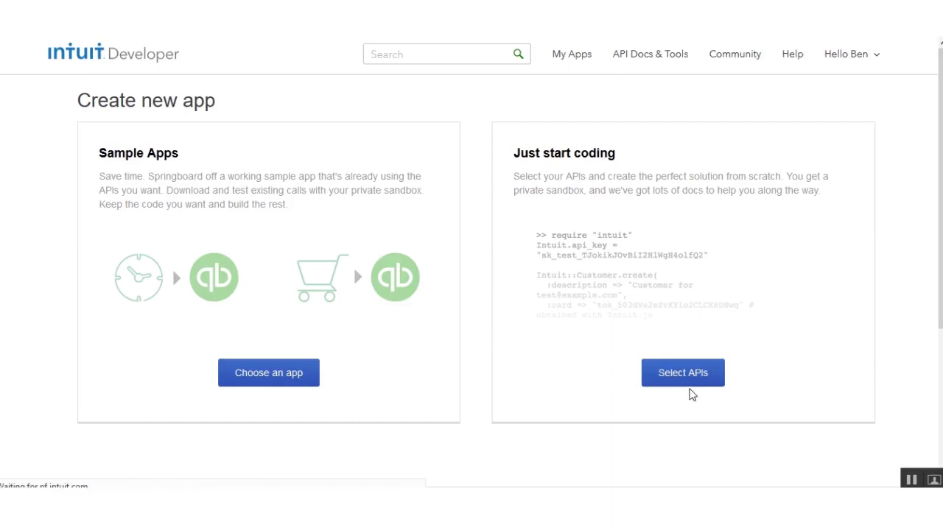
pyautogui.click(675, 381)
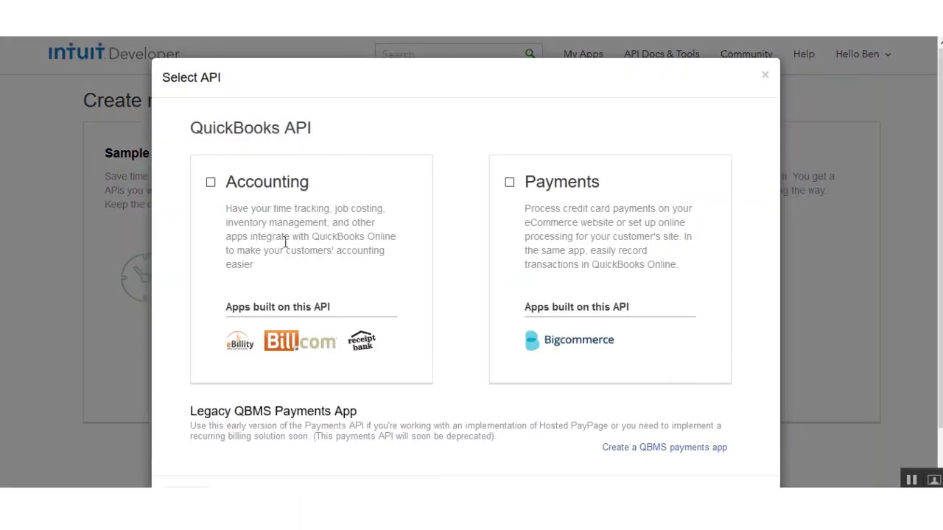
pyautogui.click(211, 184)
pyautogui.scroll(-2, 695, 446)
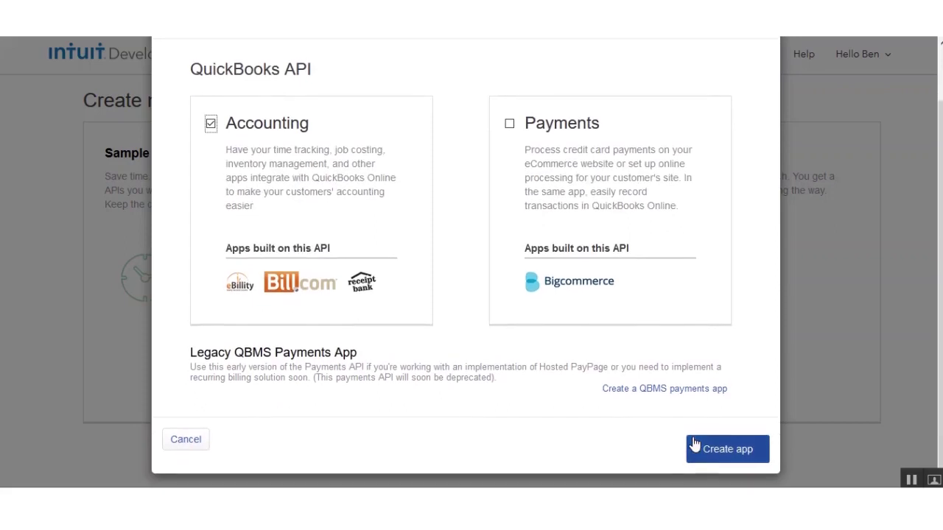
pyautogui.click(727, 450)
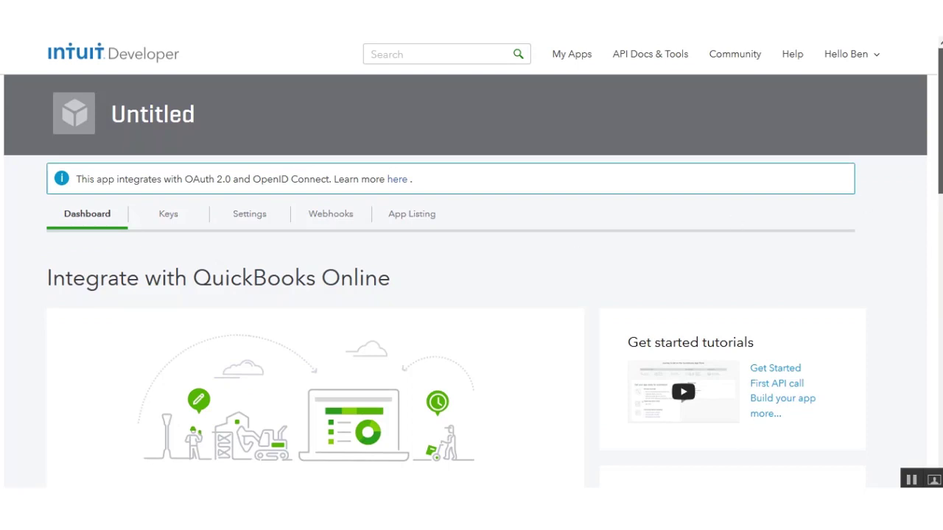
# In the app's Settings, replace the name Untitled with MyNewQuickBooksApplication and save
pyautogui.scroll(-3, 472, 280)
pyautogui.scroll(-5, 937, 368)
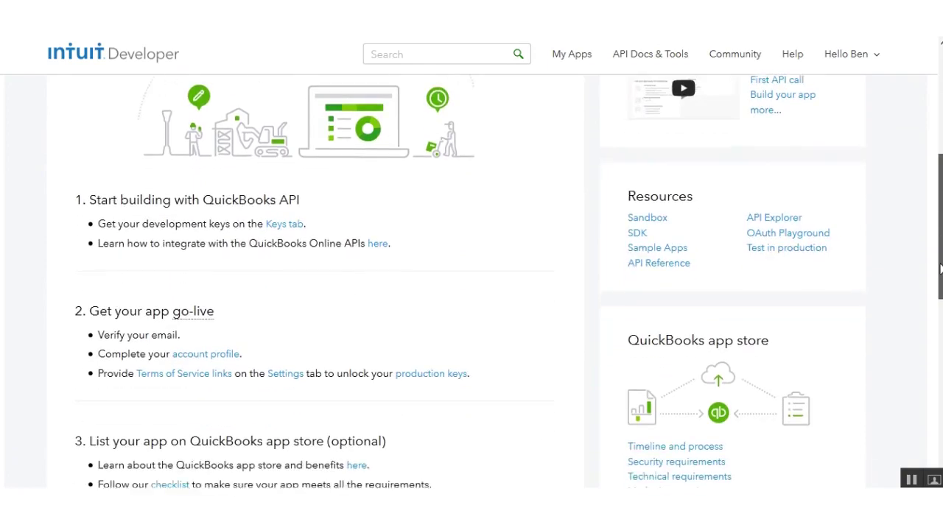
pyautogui.moveTo(938, 368); pyautogui.dragTo(923, 140)
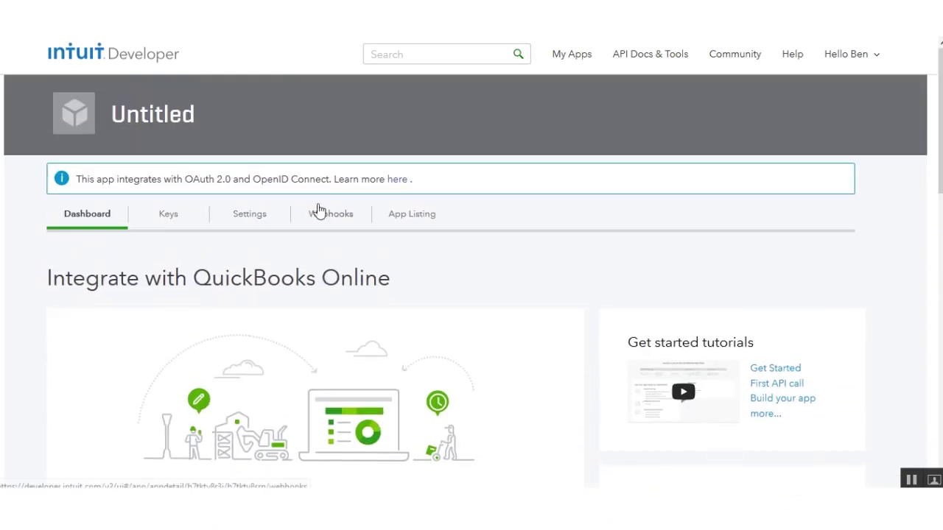
pyautogui.click(244, 220)
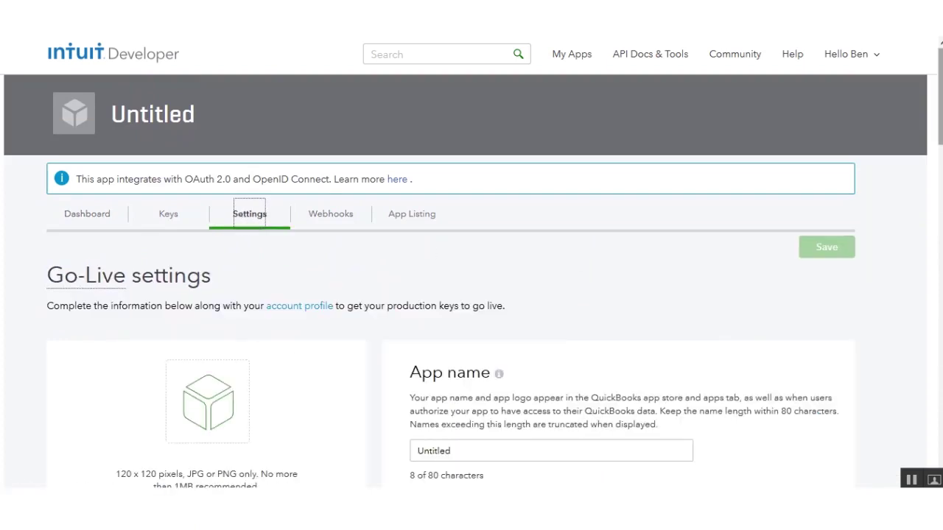
pyautogui.scroll(-2, 581, 251)
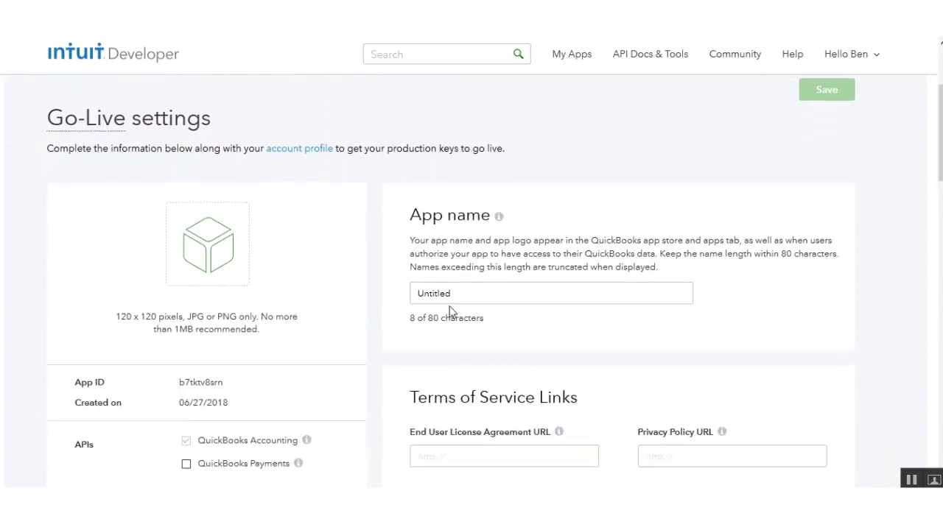
pyautogui.moveTo(450, 295); pyautogui.dragTo(406, 293)
pyautogui.write('MyNewQuickBooksApplication')
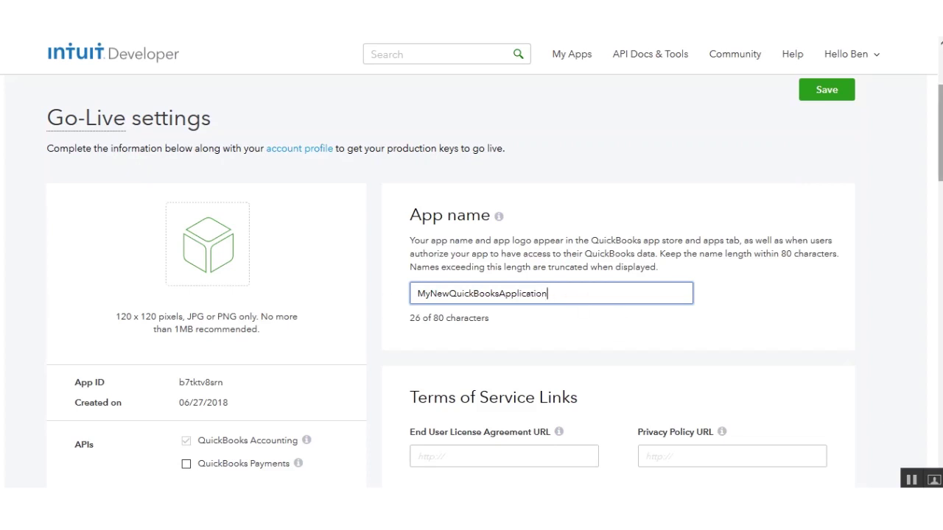
pyautogui.scroll(-2, 472, 280)
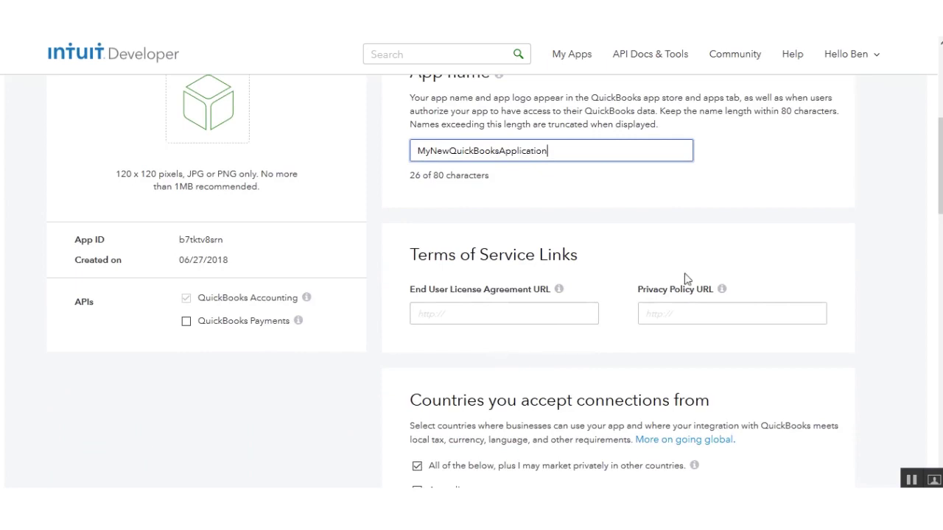
pyautogui.moveTo(940, 166); pyautogui.dragTo(940, 228)
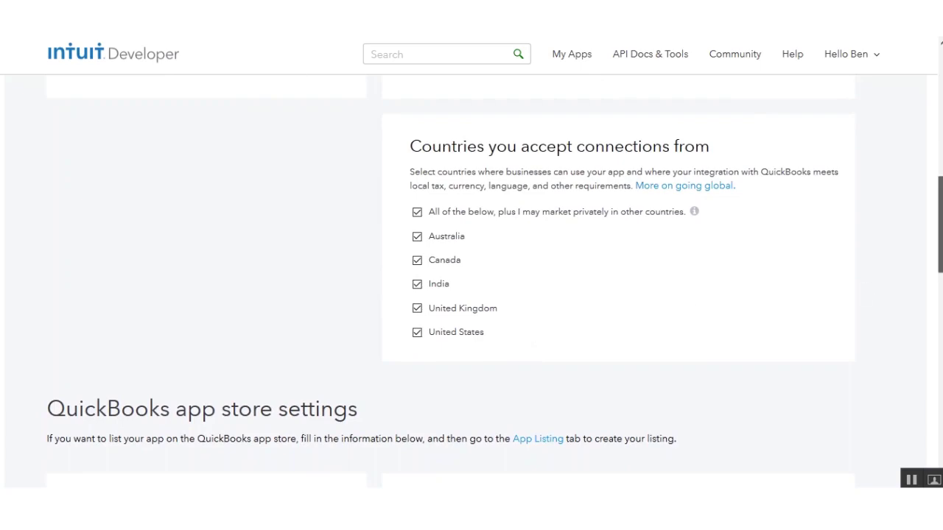
pyautogui.moveTo(940, 221); pyautogui.dragTo(940, 72)
pyautogui.click(828, 249)
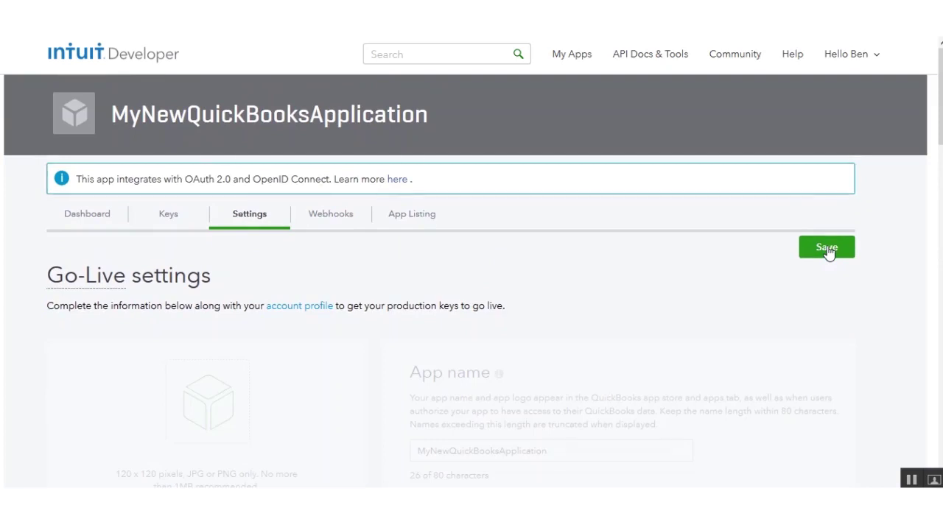
# Show the app's Development Keys, highlighting the Client ID and Client Secret labels
pyautogui.click(165, 221)
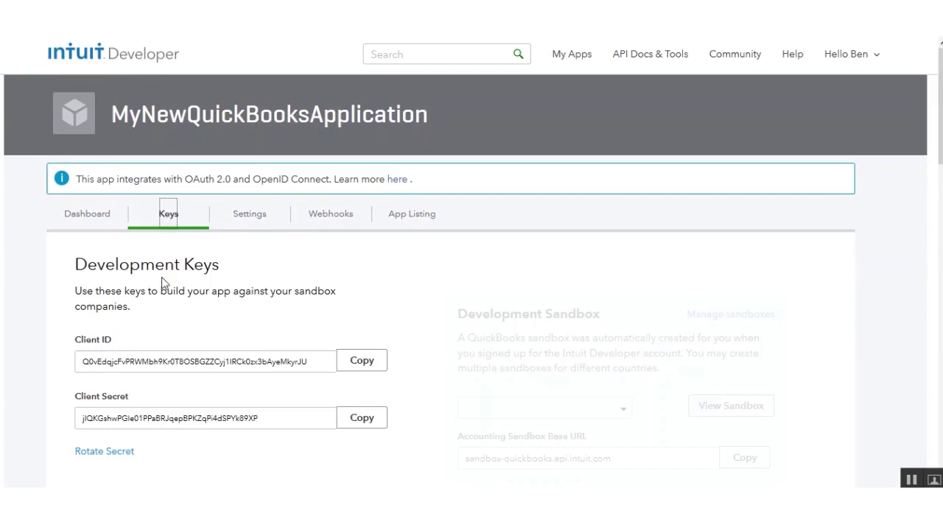
pyautogui.moveTo(77, 264); pyautogui.dragTo(224, 273)
pyautogui.doubleClick(87, 343)
pyautogui.doubleClick(91, 397)
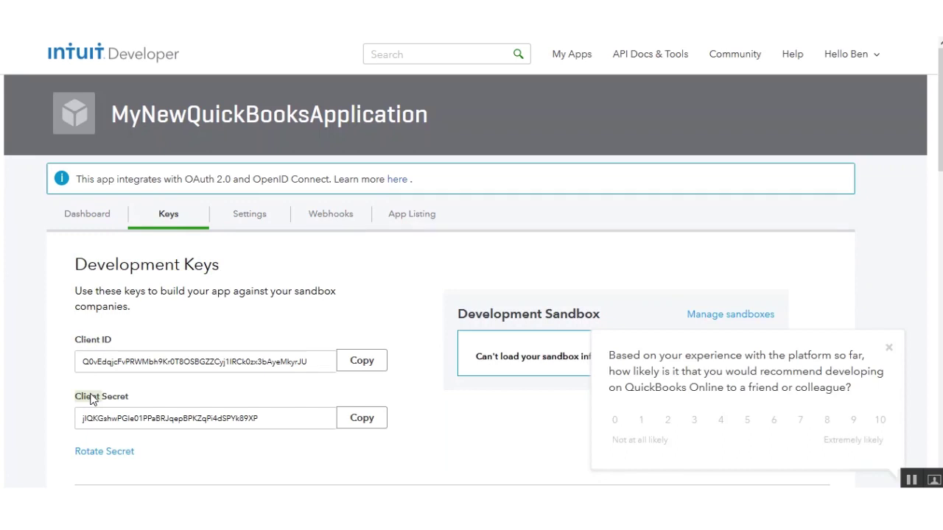
# Dismiss the recommendation survey popup and scroll down to the Production Keys section
pyautogui.click(889, 349)
pyautogui.scroll(-5, 914, 301)
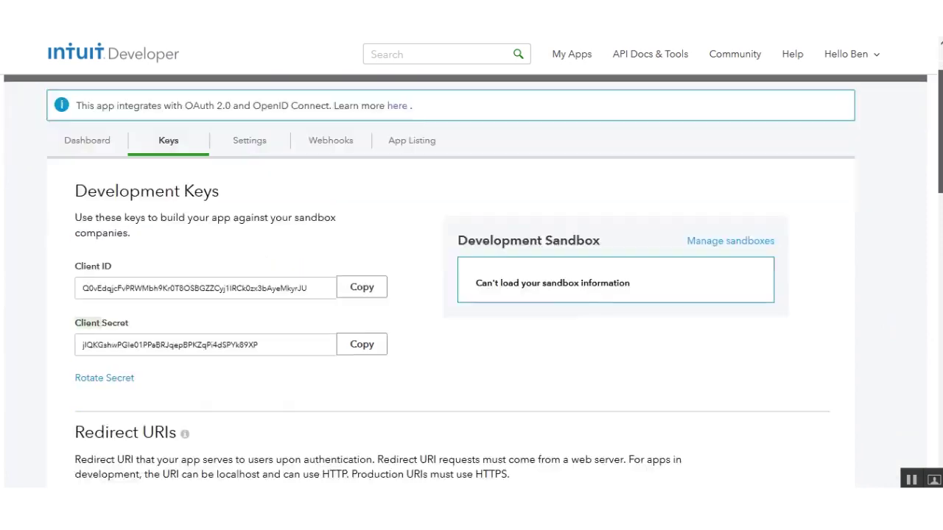
pyautogui.scroll(-1, 471, 284)
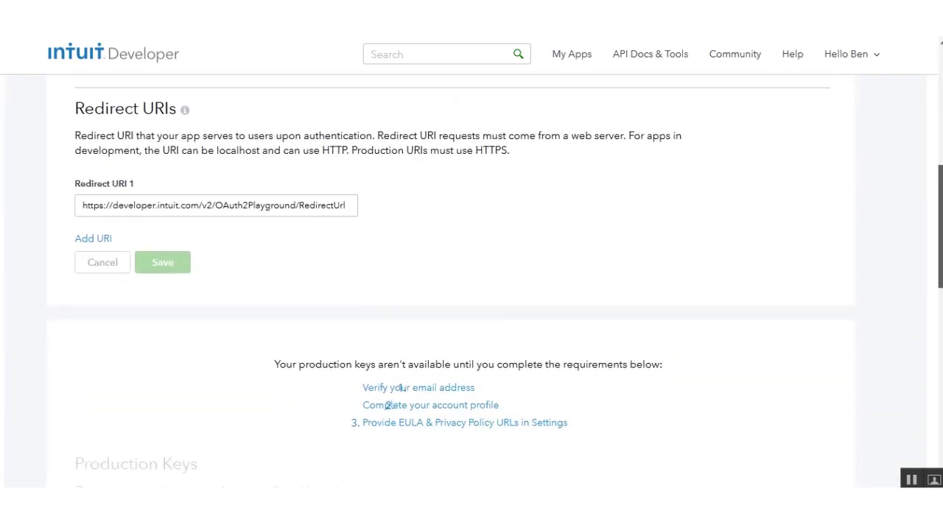
pyautogui.scroll(-1, 472, 283)
pyautogui.scroll(-2, 656, 214)
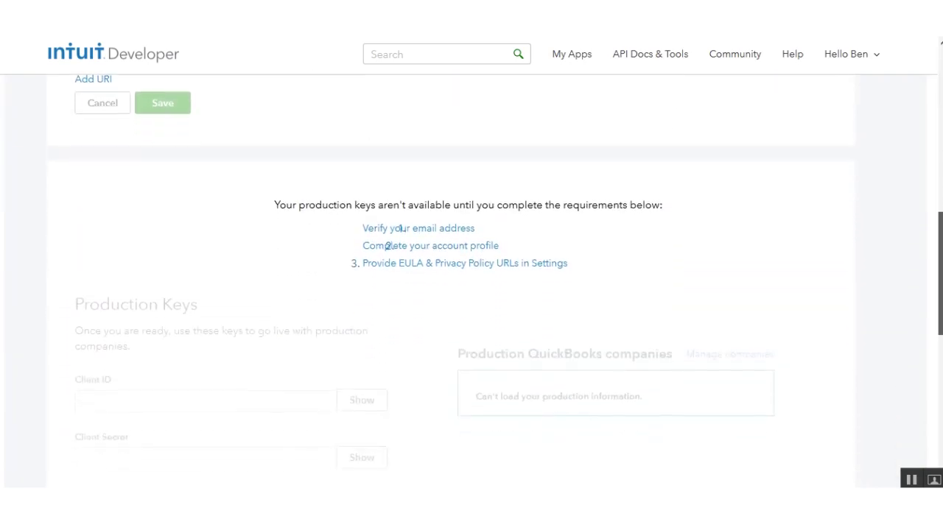
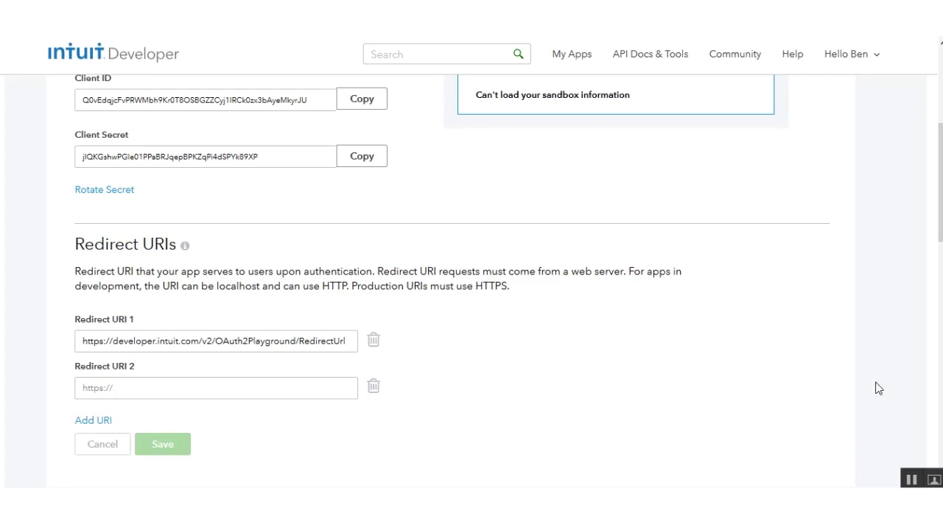
# Fill Redirect URI 2 with the oauth2 URL, replacing example.com with magento2.webkul.com/modules-demo2, and save
pyautogui.click(136, 390)
pyautogui.write('https:/example.com/admin/quickbooks_connect/oauth/oauth2')
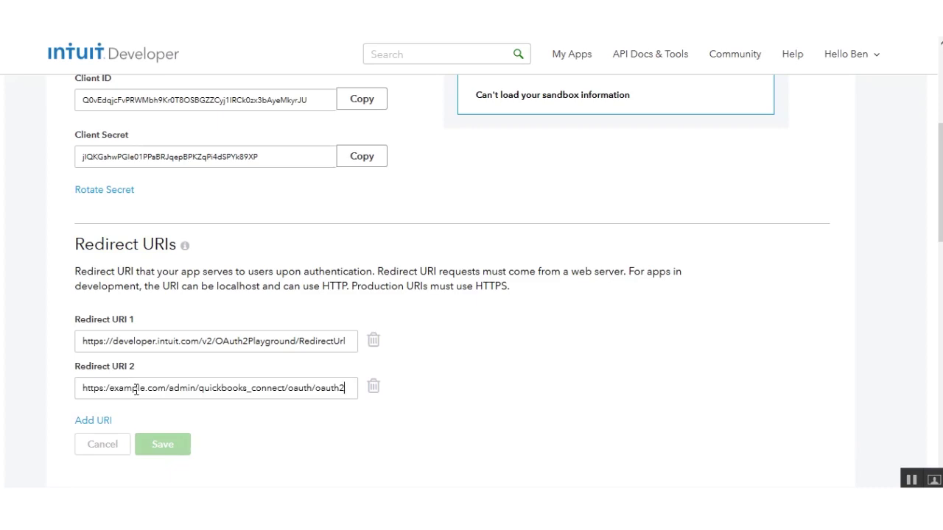
pyautogui.moveTo(110, 391); pyautogui.dragTo(167, 391)
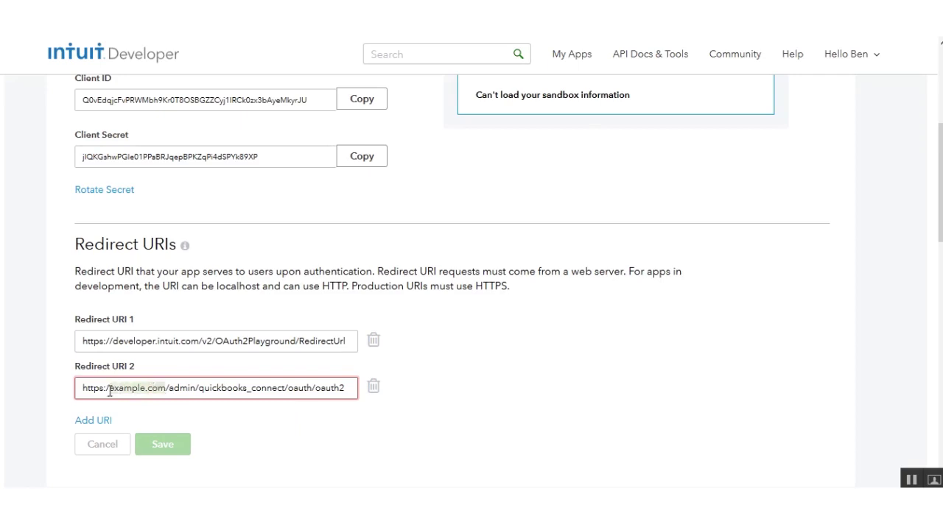
pyautogui.write('magento2.webkul.com/modules-demo2')
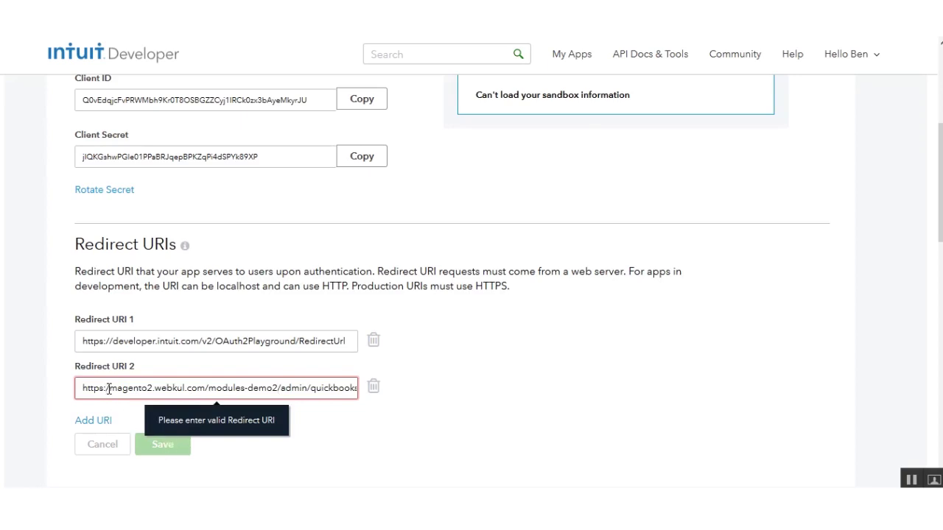
pyautogui.click(160, 447)
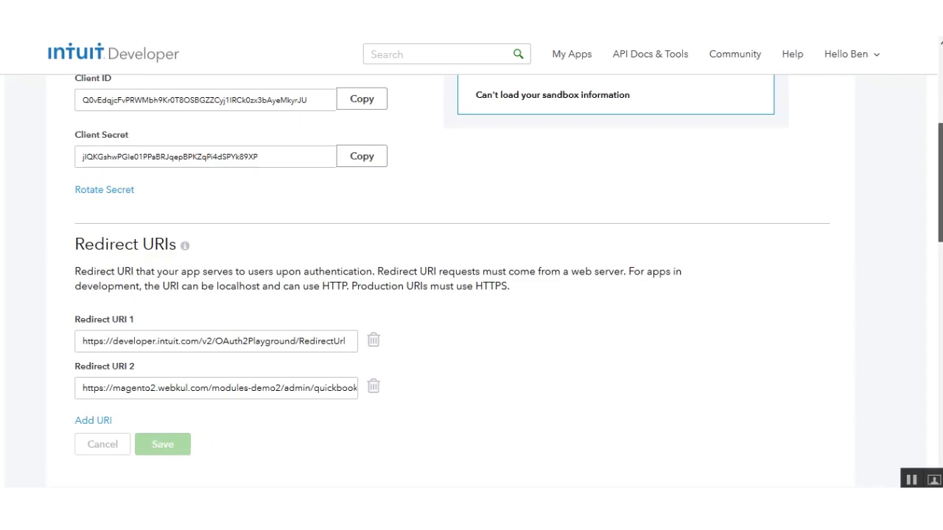
pyautogui.moveTo(940, 184); pyautogui.dragTo(940, 107)
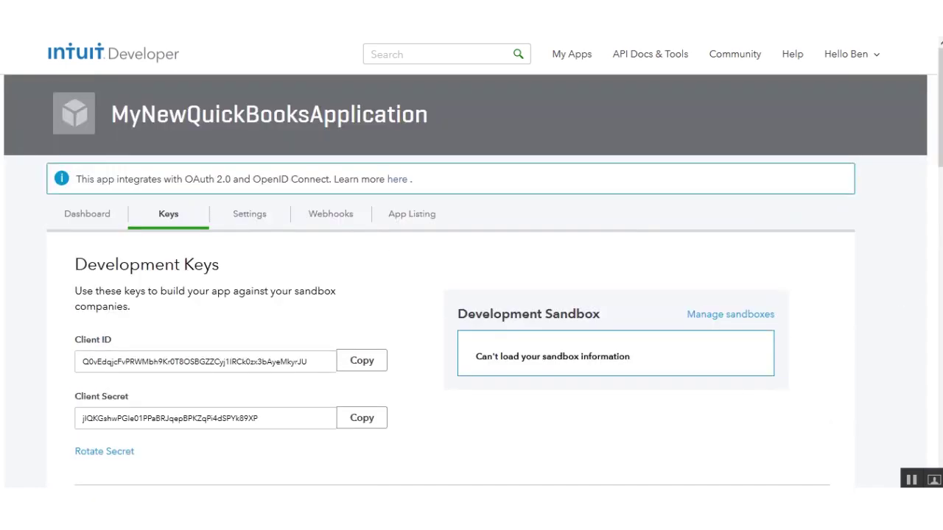
# Scroll to the production-key requirements and start the 'Verify your email address' item
pyautogui.scroll(-2, 498, 180)
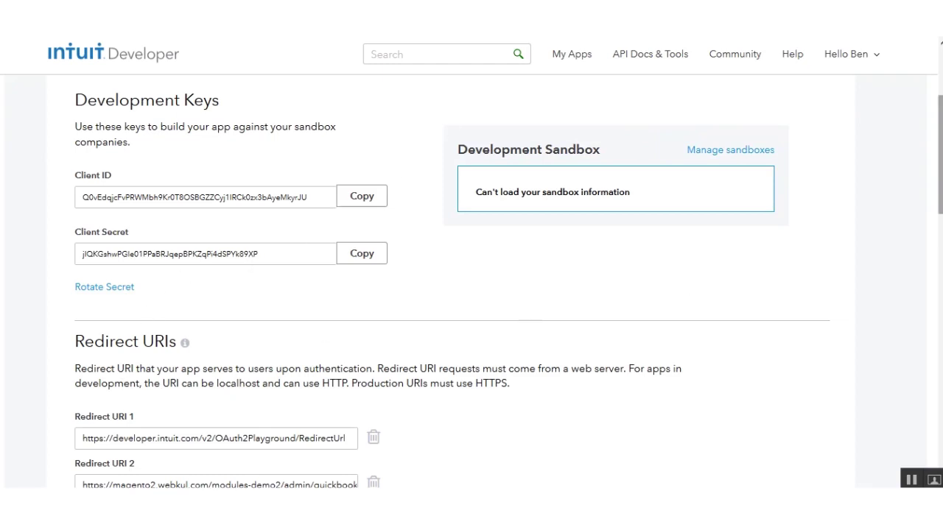
pyautogui.scroll(-4, 401, 375)
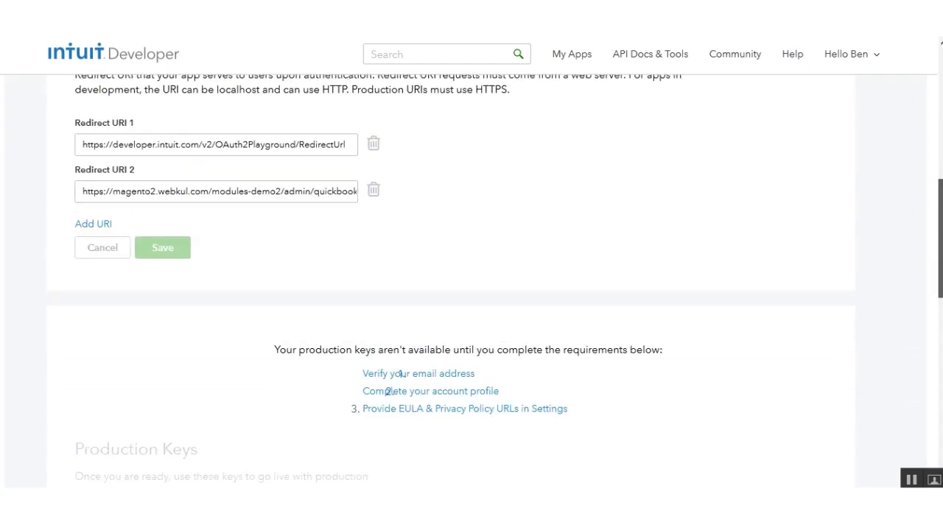
pyautogui.scroll(-2, 402, 375)
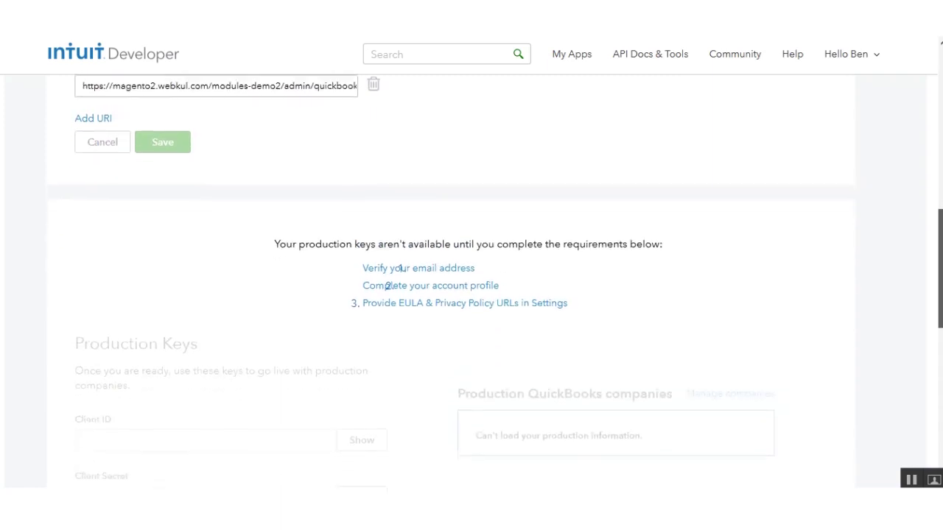
pyautogui.click(442, 267)
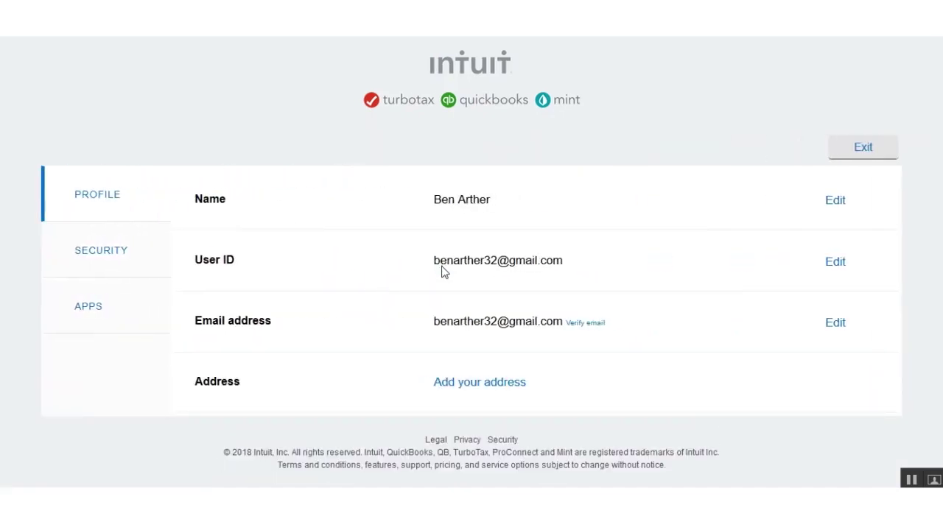
# Send a verification email and confirm the address through the link in the Gmail message
pyautogui.click(590, 328)
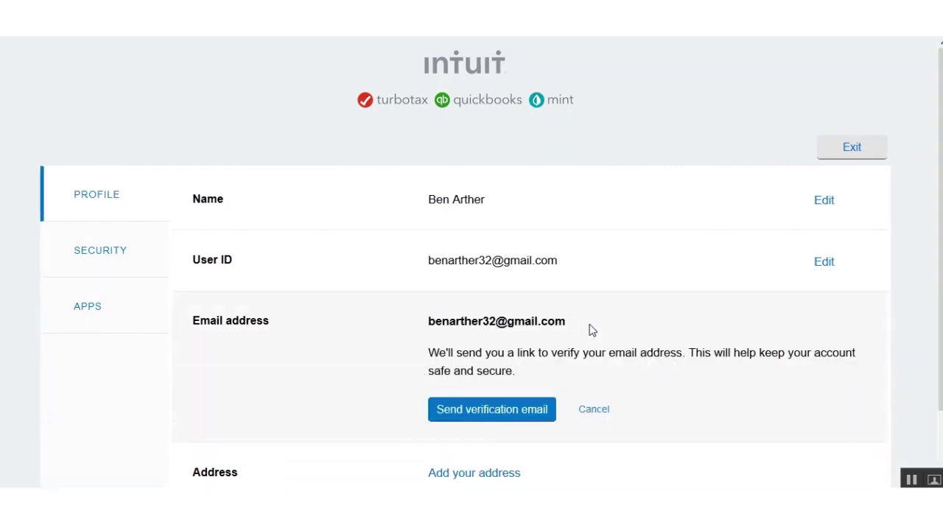
pyautogui.click(506, 414)
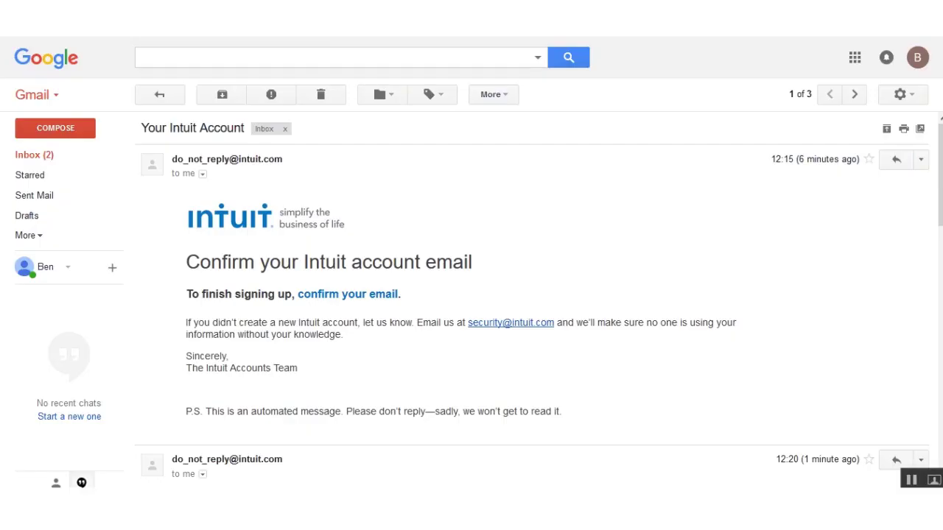
pyautogui.click(350, 294)
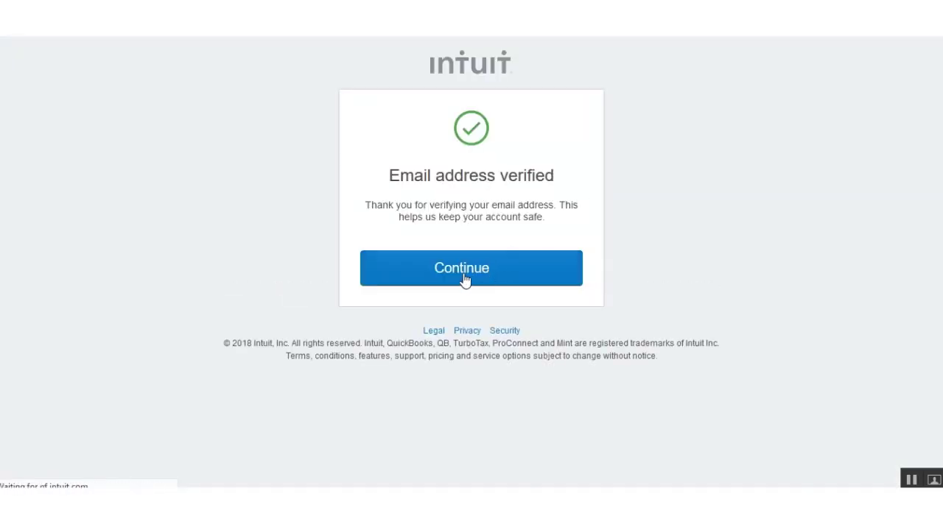
pyautogui.click(465, 278)
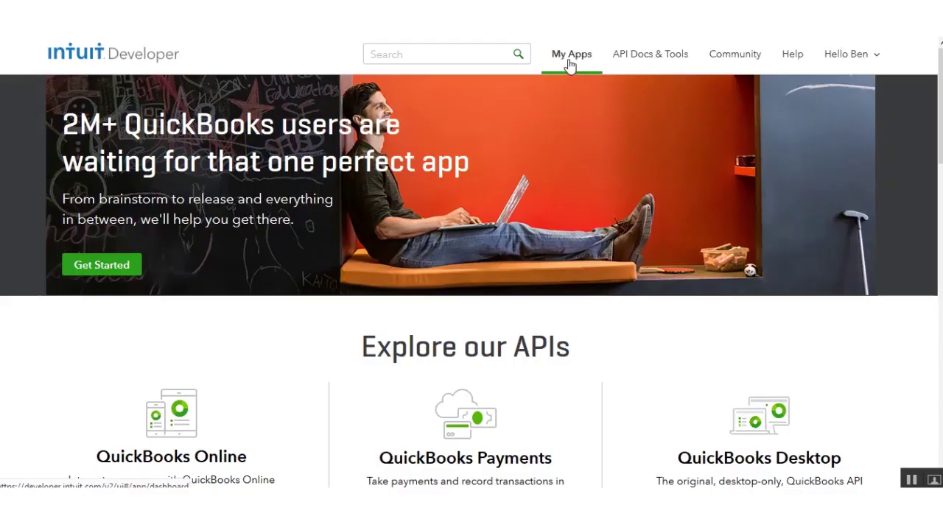
# Reopen MyNewQuickBooksApplication's Keys tab and scroll to the remaining production requirements
pyautogui.click(569, 64)
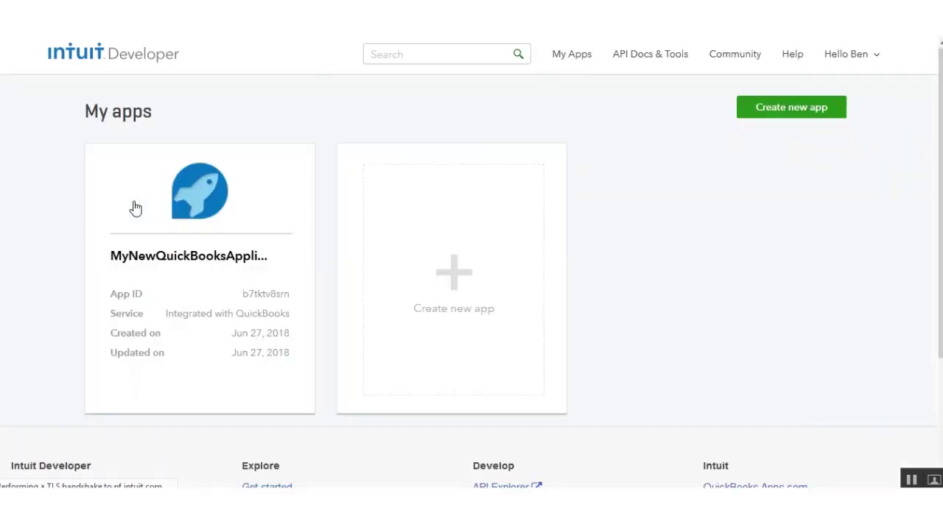
pyautogui.click(165, 255)
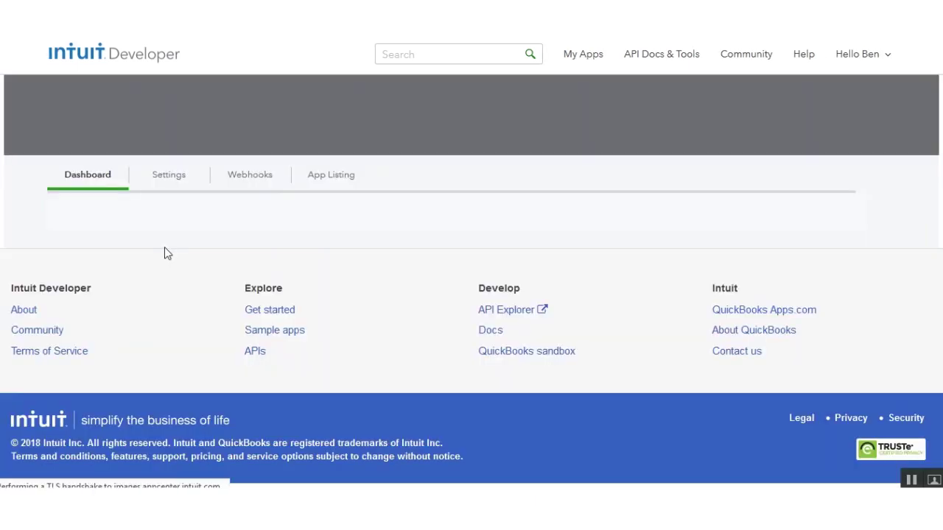
pyautogui.click(168, 214)
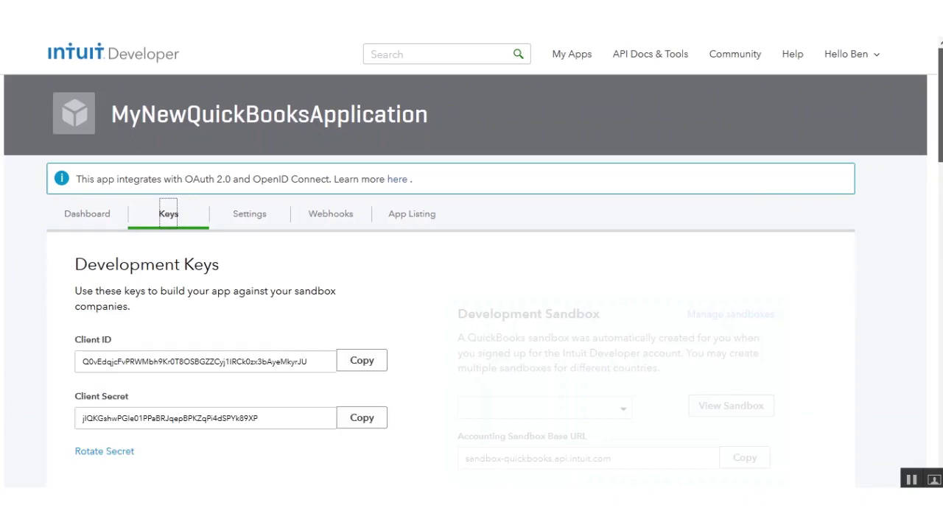
pyautogui.scroll(-8, 388, 415)
pyautogui.scroll(-3, 388, 414)
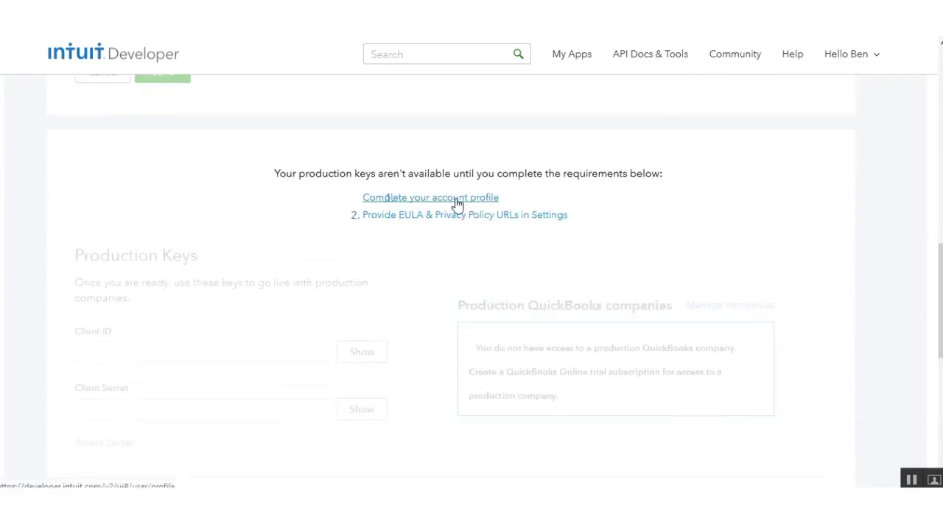
# In the account profile, enter the phone number, street address, city, state and postal code
pyautogui.click(457, 205)
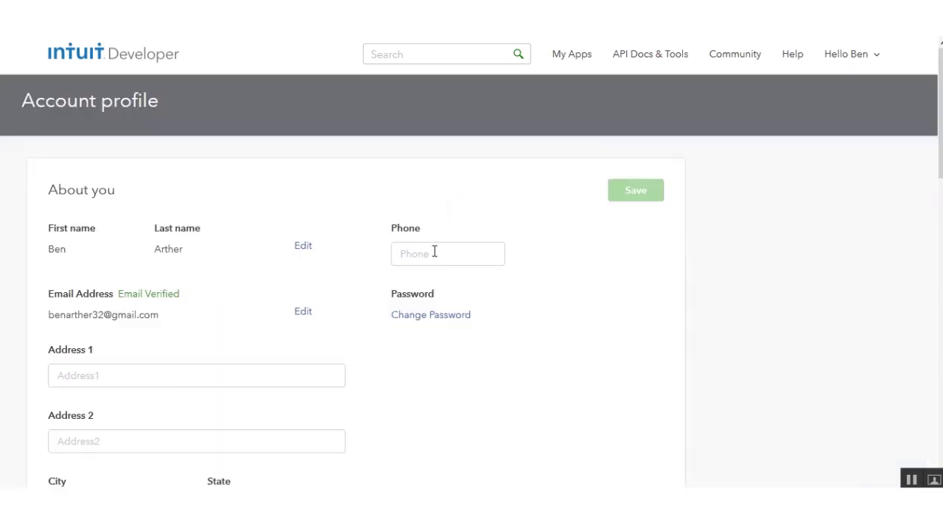
pyautogui.click(161, 372)
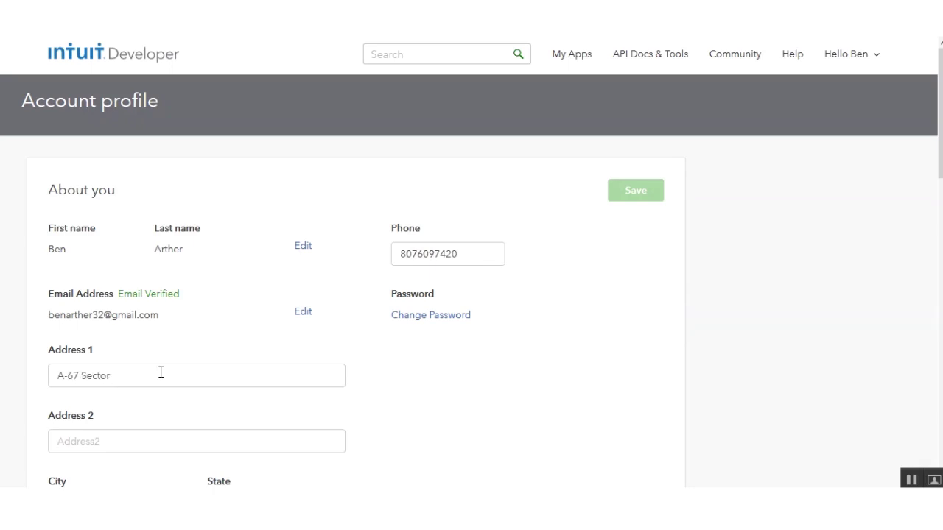
pyautogui.scroll(-4, 472, 283)
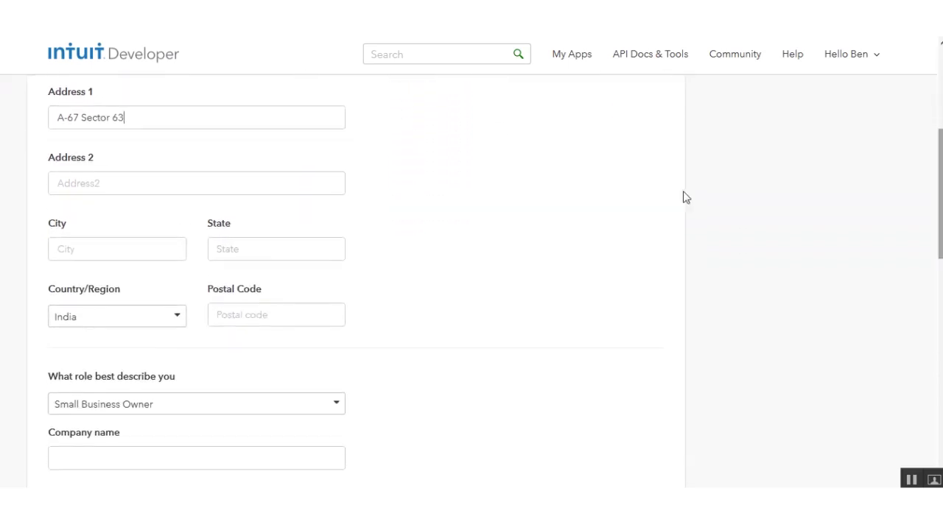
pyautogui.click(114, 256)
pyautogui.write('Noida')
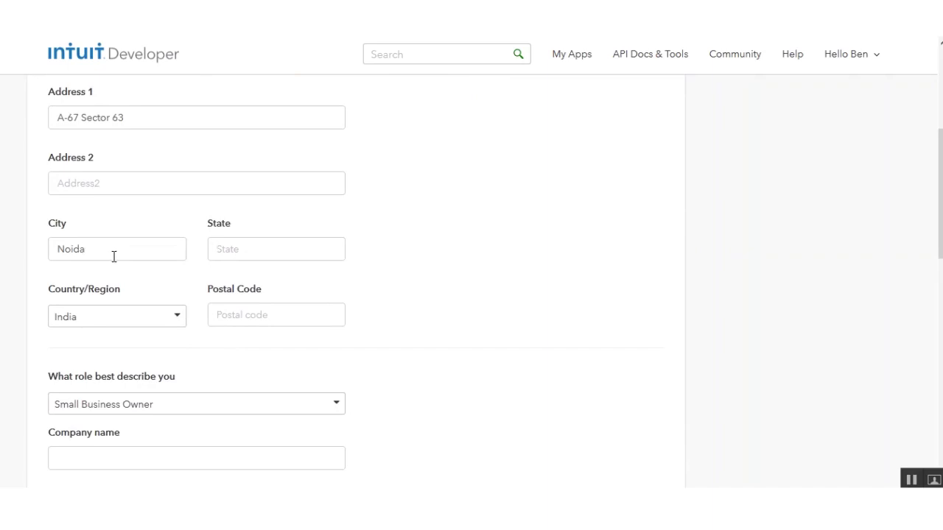
pyautogui.press('Tab')
pyautogui.write('Uttar Pradesh')
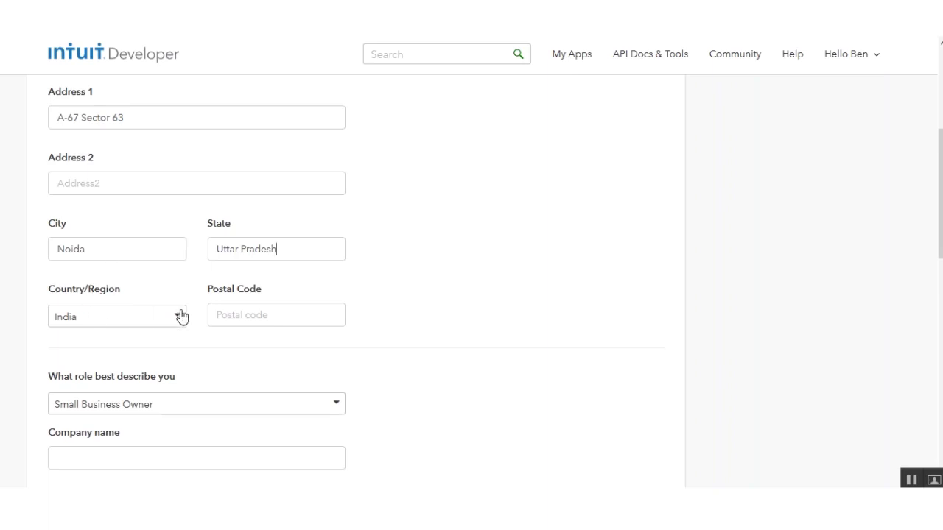
pyautogui.write('201301')
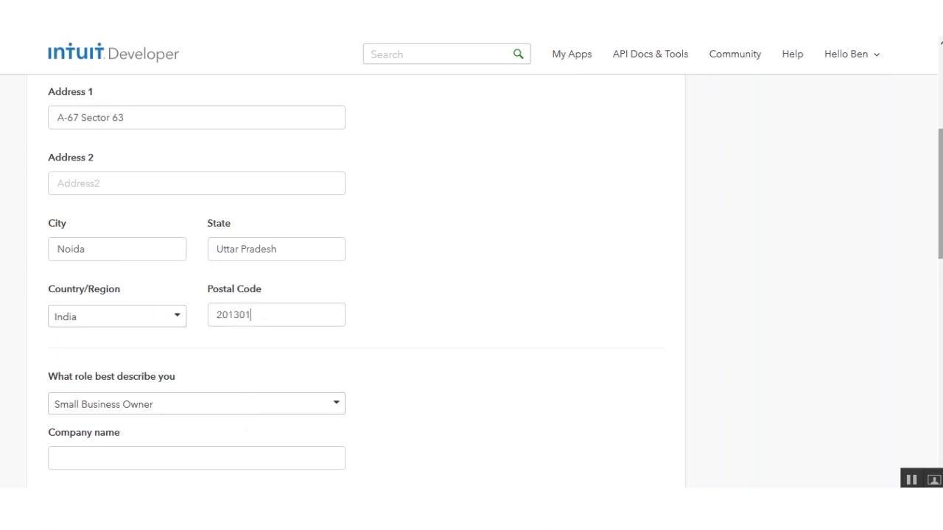
# Enter the company name 'Webkul Softare Pvt. Ltd' and save the account profile
pyautogui.scroll(-3, 353, 280)
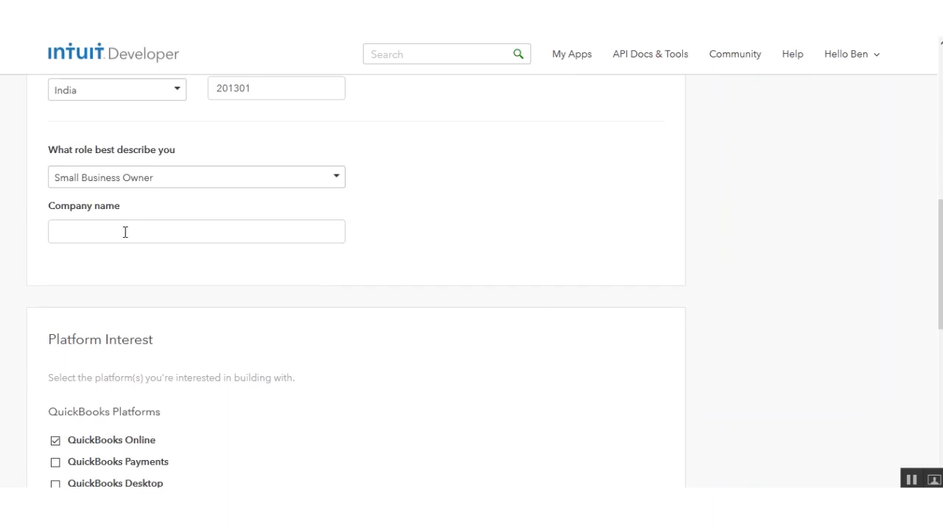
pyautogui.write('Webkul Softare P')
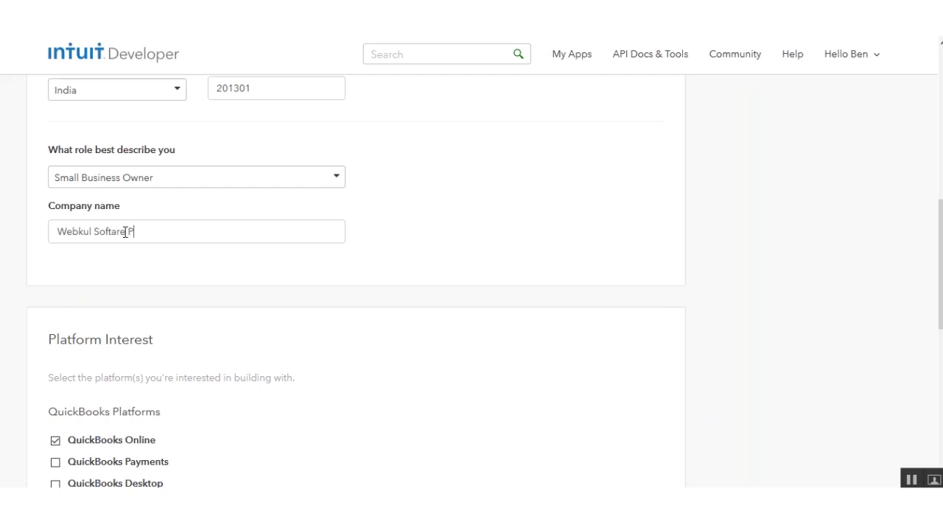
pyautogui.write('vt. Ltd.')
pyautogui.scroll(1, 390, 449)
pyautogui.scroll(-2, 390, 449)
pyautogui.scroll(-4, 390, 448)
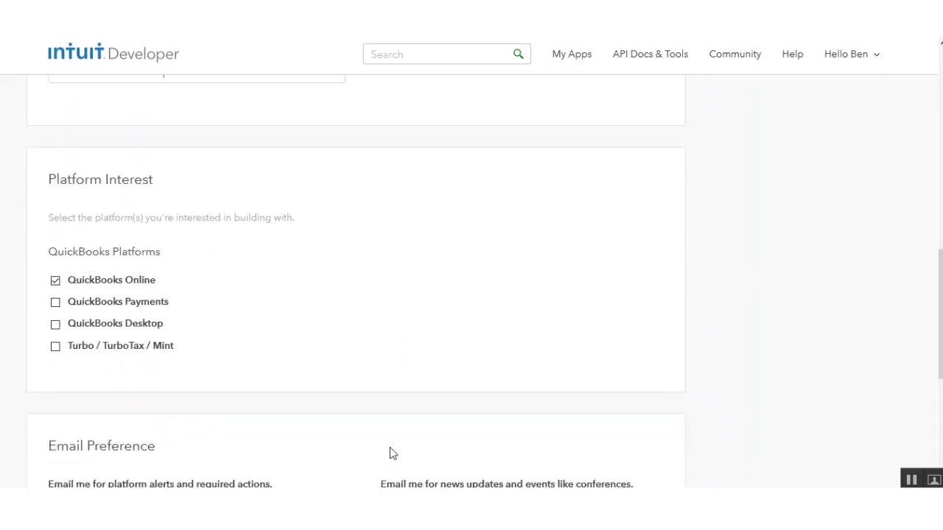
pyautogui.scroll(5, 391, 453)
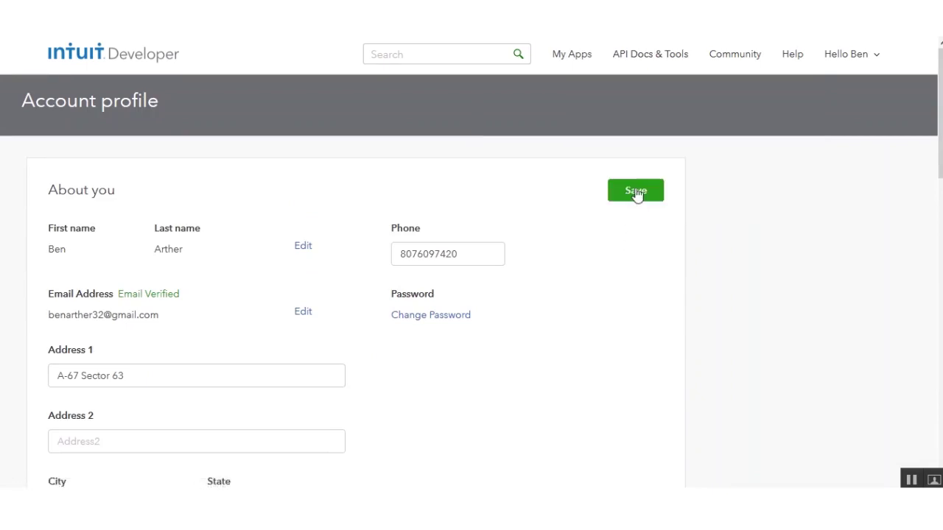
pyautogui.click(636, 193)
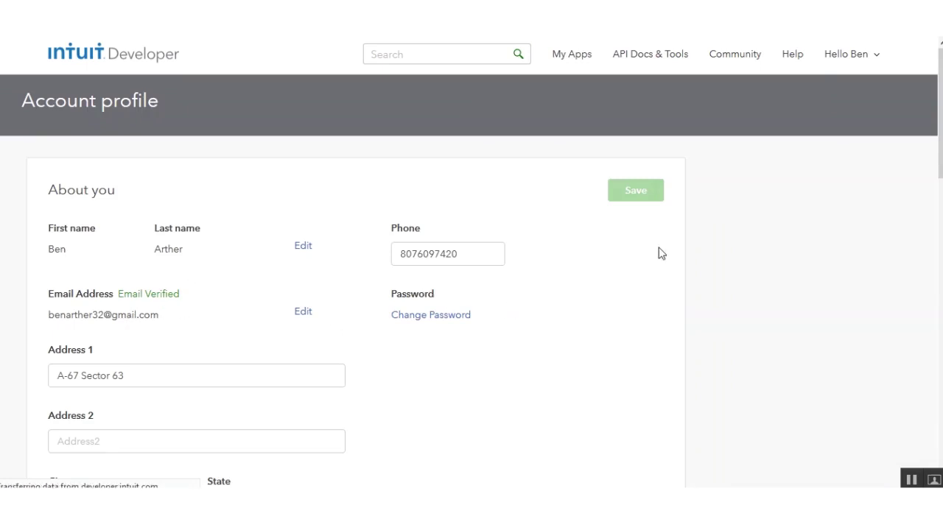
pyautogui.click(638, 190)
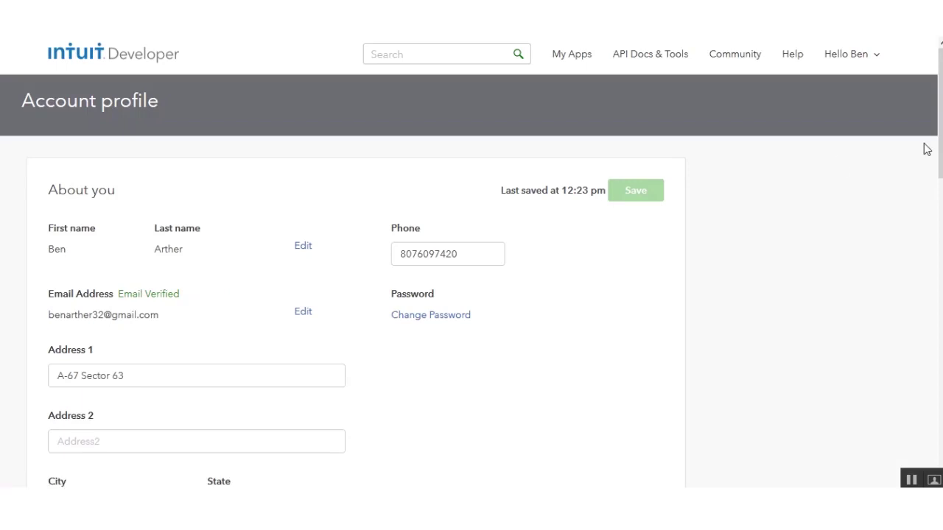
pyautogui.moveTo(941, 122); pyautogui.dragTo(941, 123)
# Go to MyNewQuickBooksApplication's Keys tab and follow the EULA & Privacy requirement link
pyautogui.click(570, 59)
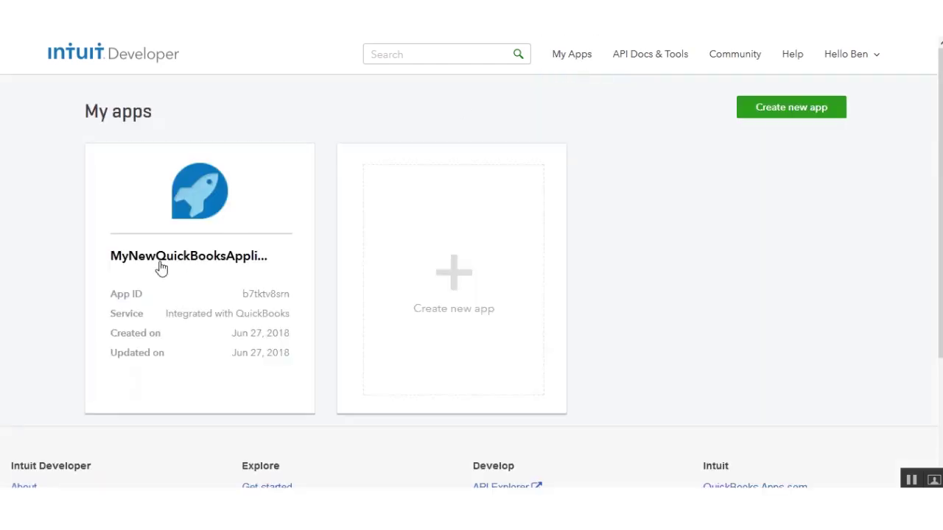
pyautogui.click(161, 265)
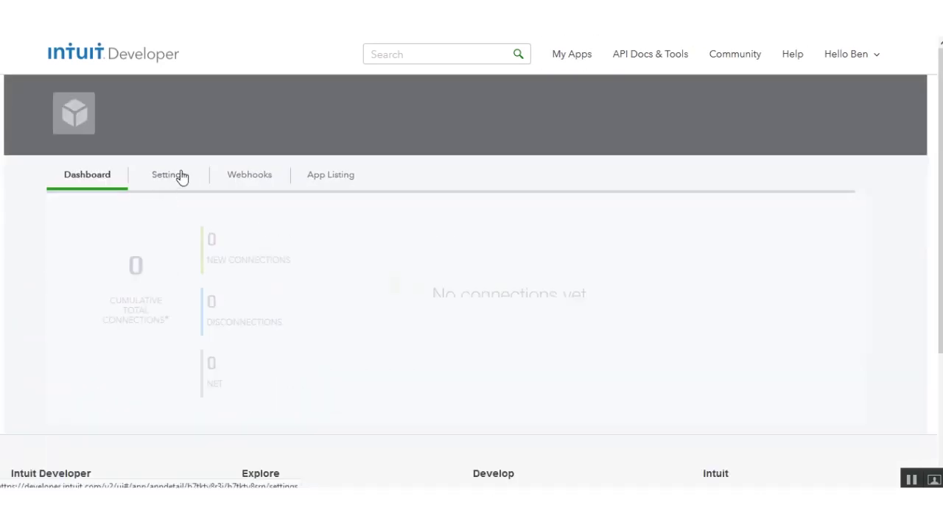
pyautogui.click(169, 216)
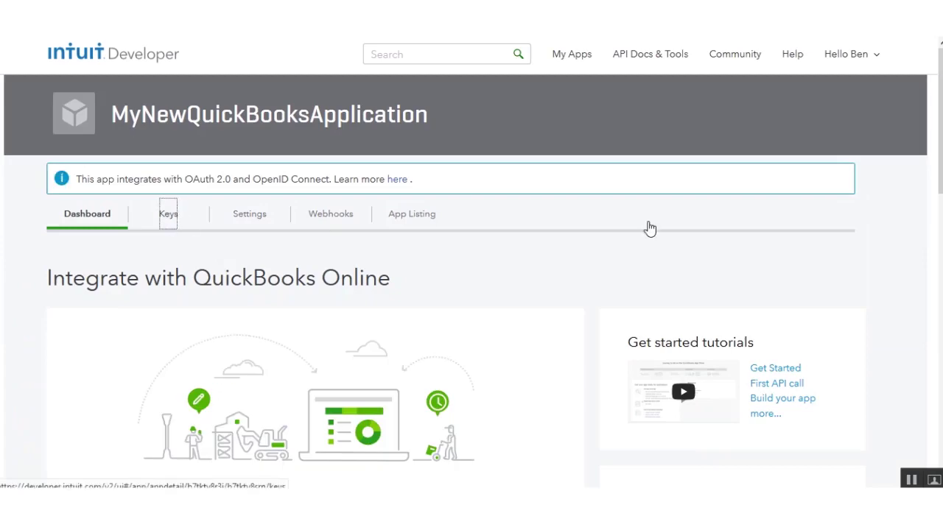
pyautogui.scroll(-10, 471, 280)
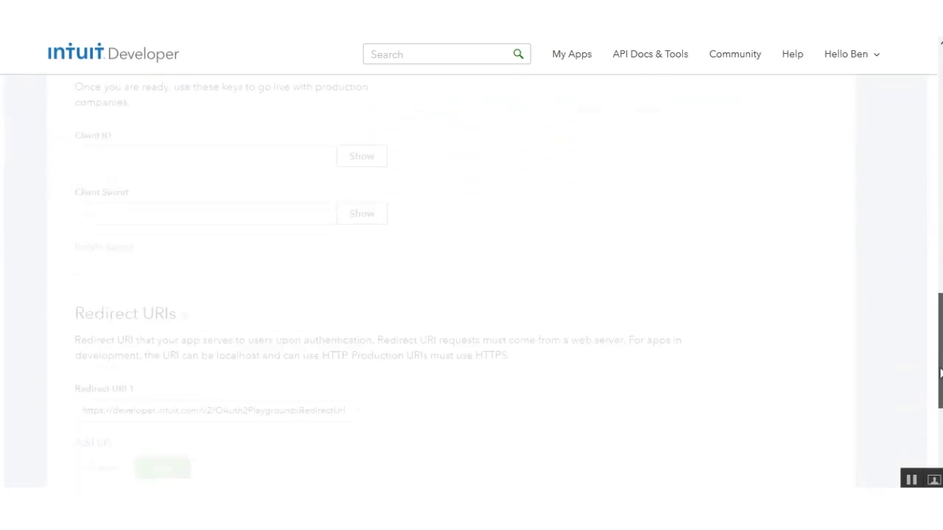
pyautogui.scroll(3, 471, 280)
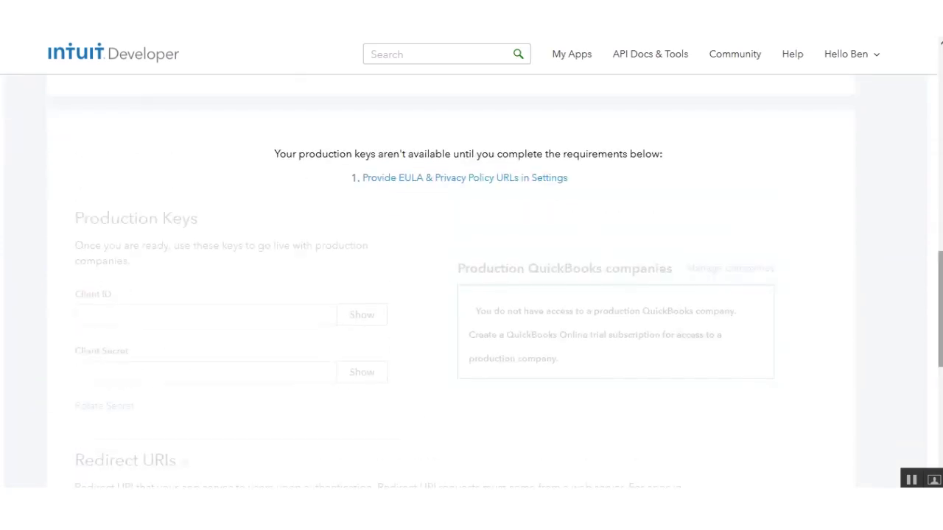
pyautogui.click(422, 183)
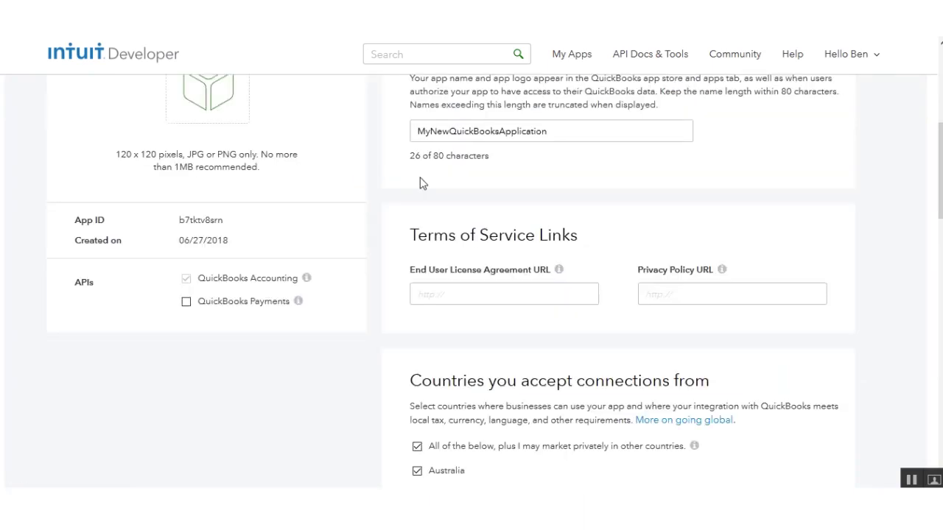
pyautogui.click(495, 302)
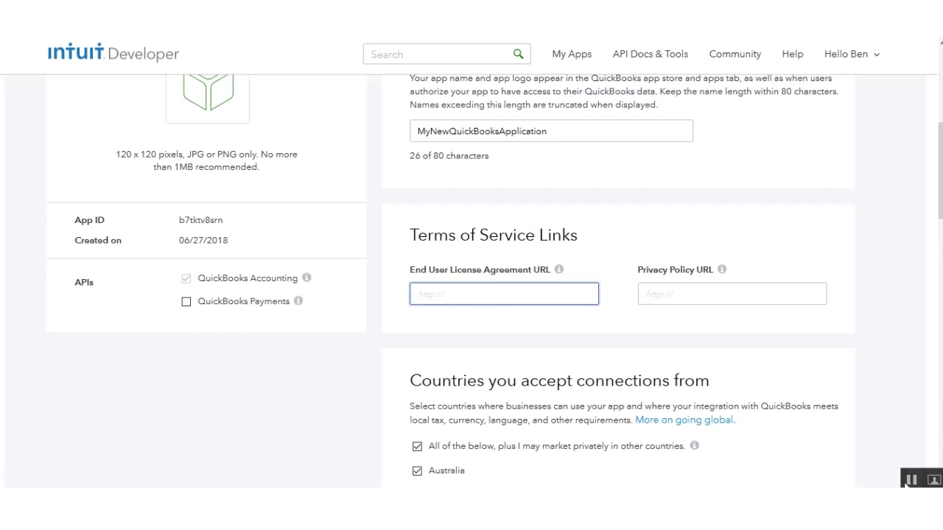
pyautogui.click(435, 292)
pyautogui.hotkey('ctrl', 'v')
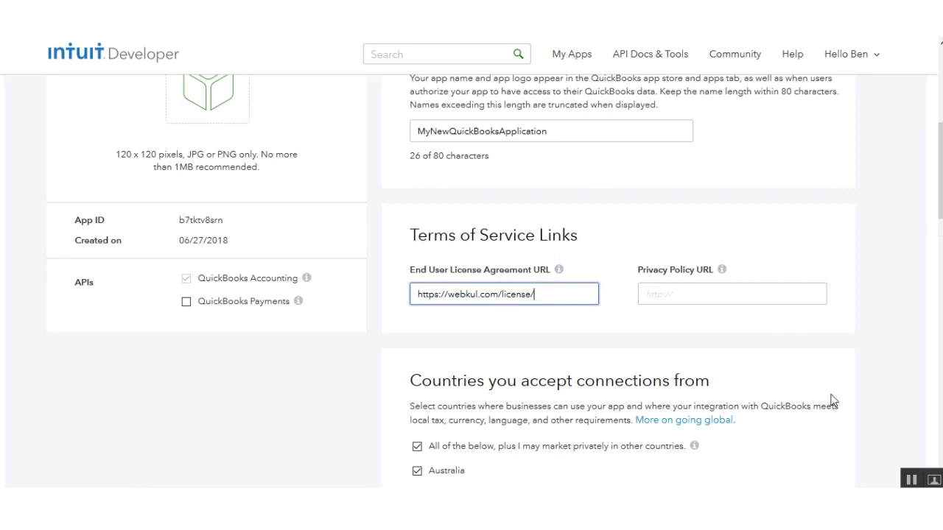
pyautogui.click(914, 479)
pyautogui.click(671, 288)
pyautogui.write('https://webkul.com/privacy-policy/')
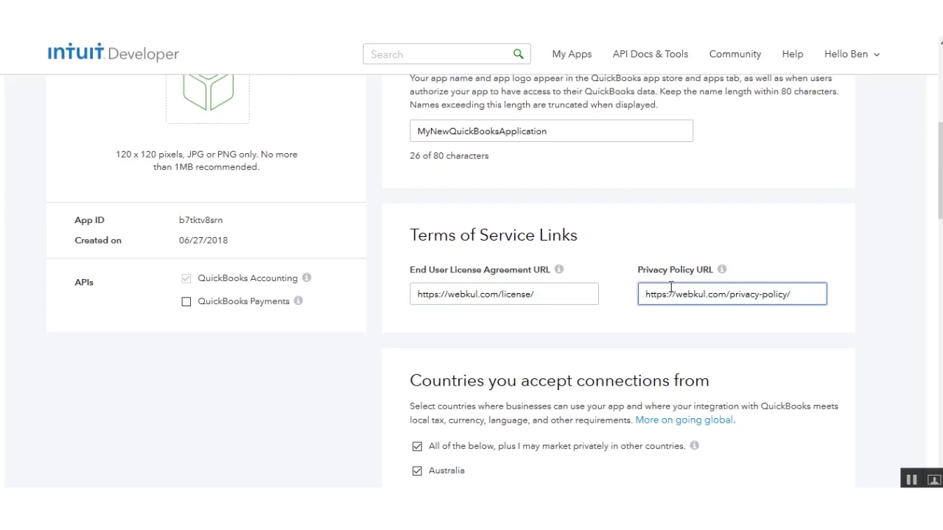
pyautogui.moveTo(940, 171); pyautogui.dragTo(940, 96)
pyautogui.click(814, 243)
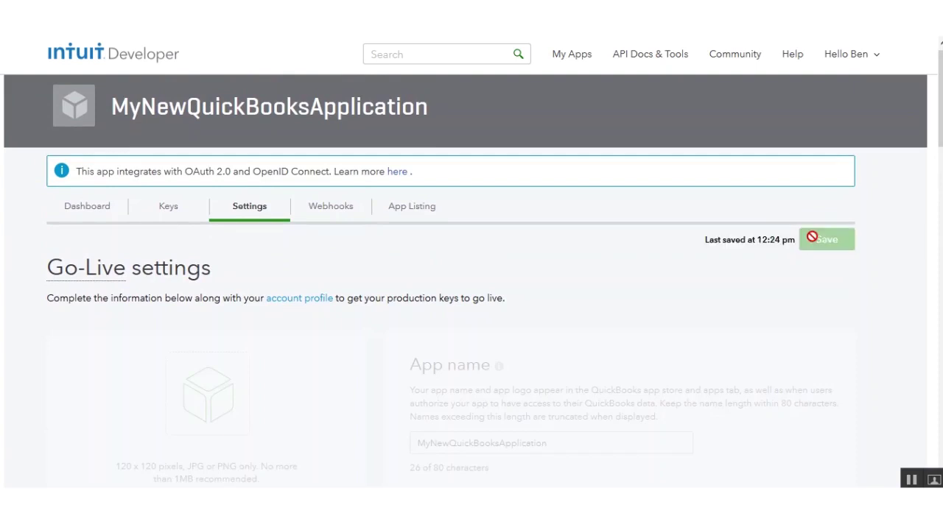
# On the Keys tab, scroll to Production Keys and show the Client ID and Client Secret
pyautogui.click(169, 209)
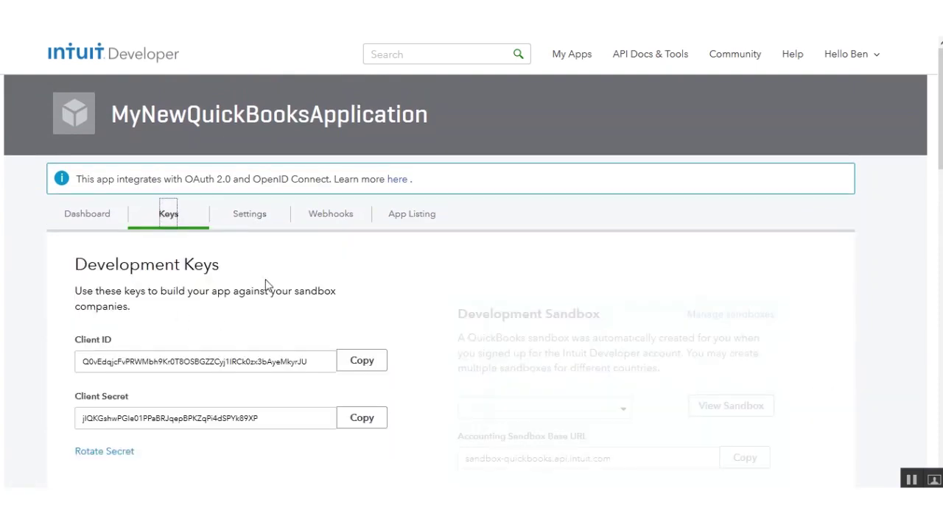
pyautogui.moveTo(940, 111); pyautogui.dragTo(933, 226)
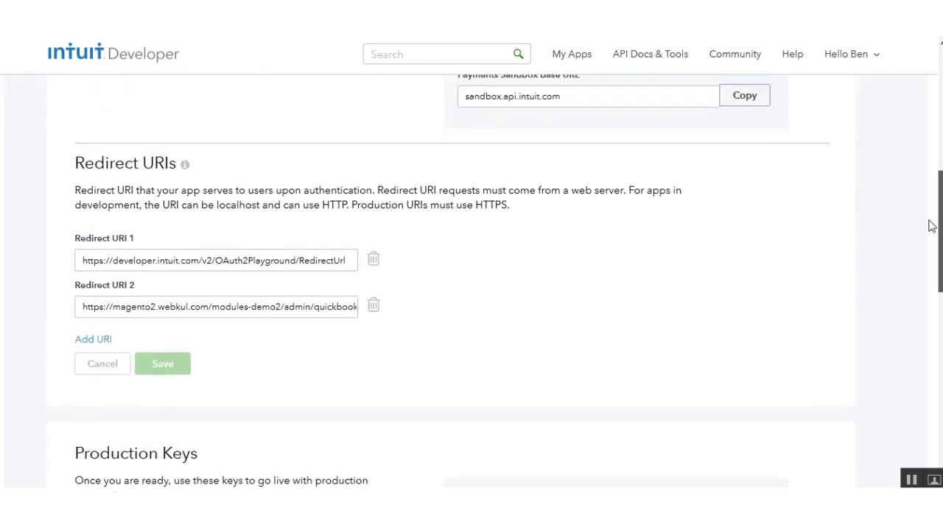
pyautogui.scroll(-4, 471, 280)
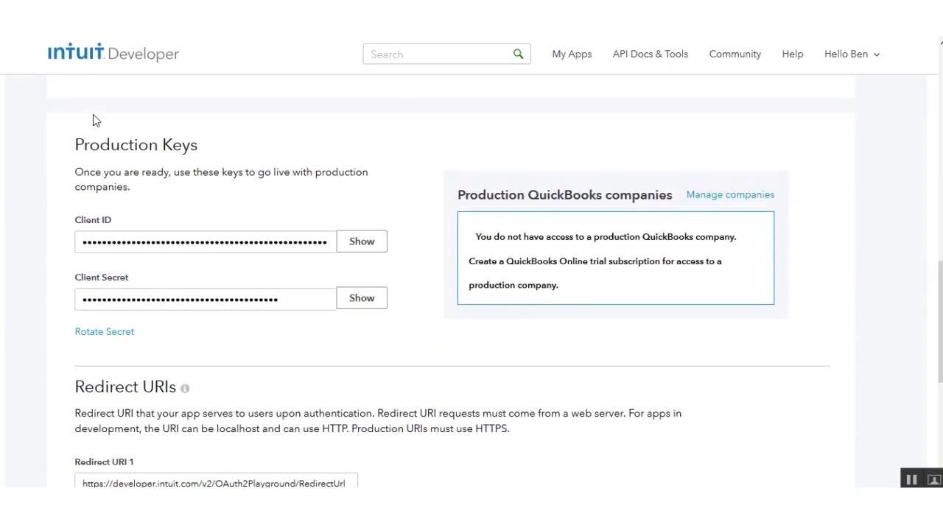
pyautogui.moveTo(74, 146); pyautogui.dragTo(218, 145)
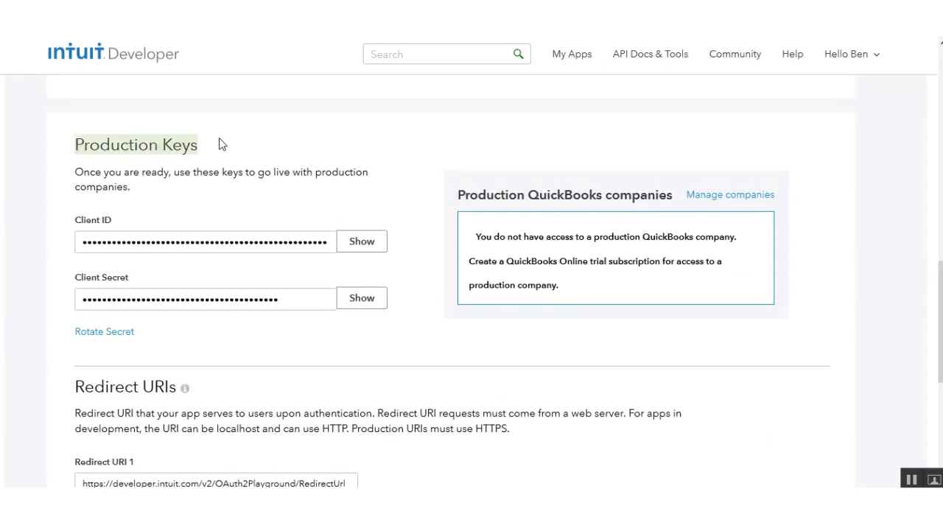
pyautogui.click(358, 242)
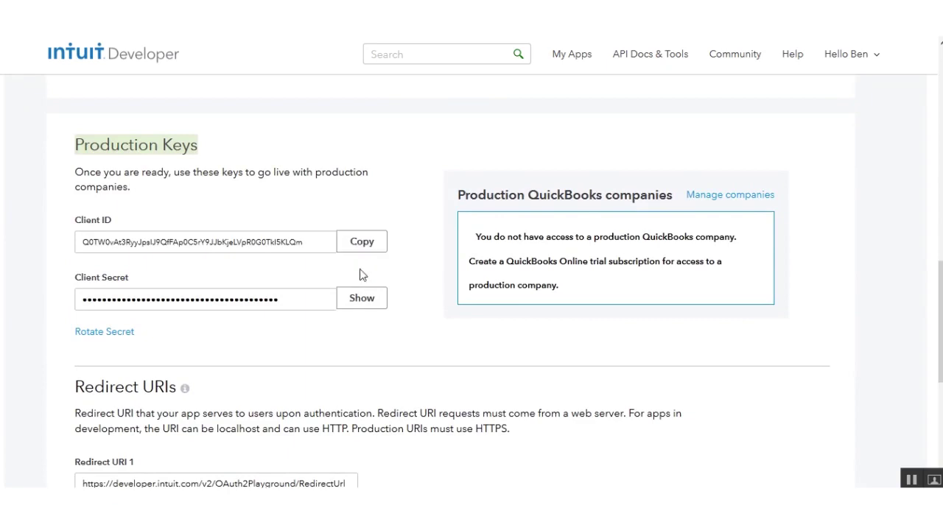
pyautogui.click(370, 307)
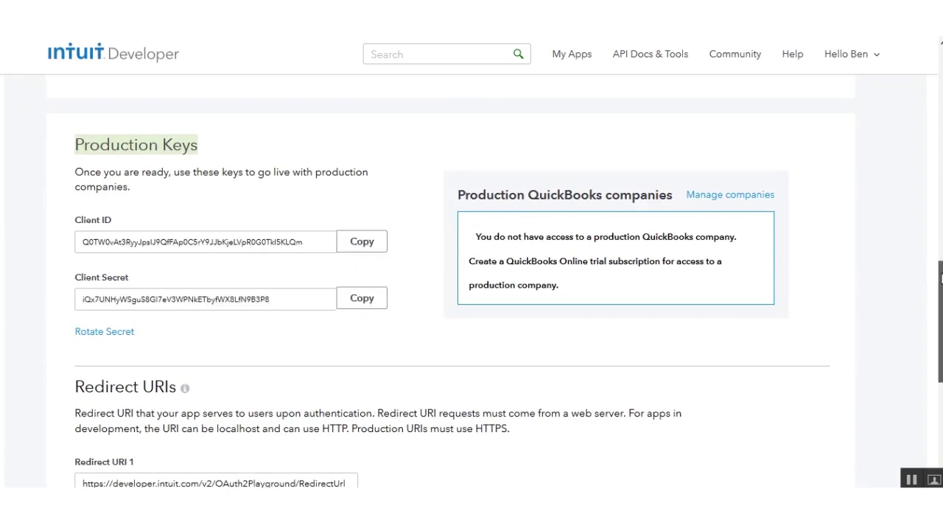
pyautogui.moveTo(940, 276); pyautogui.dragTo(940, 293)
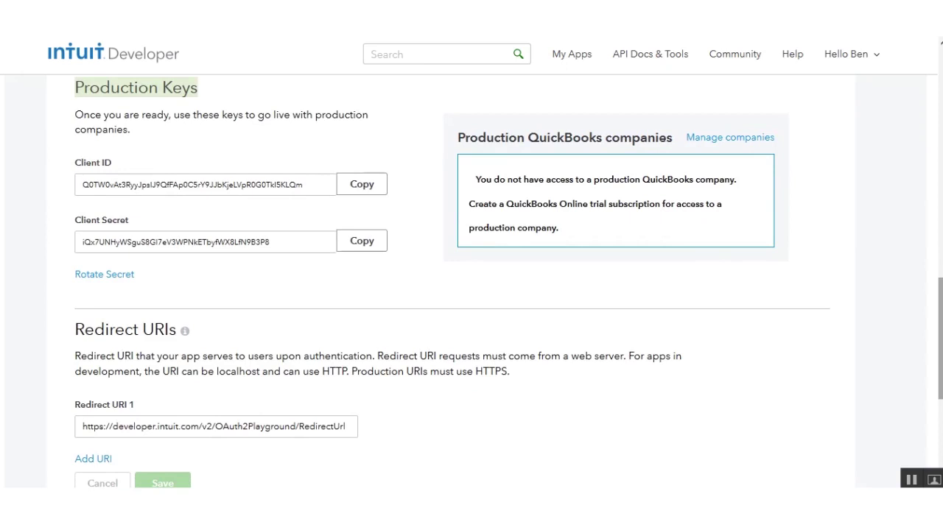
pyautogui.scroll(-4, 240, 154)
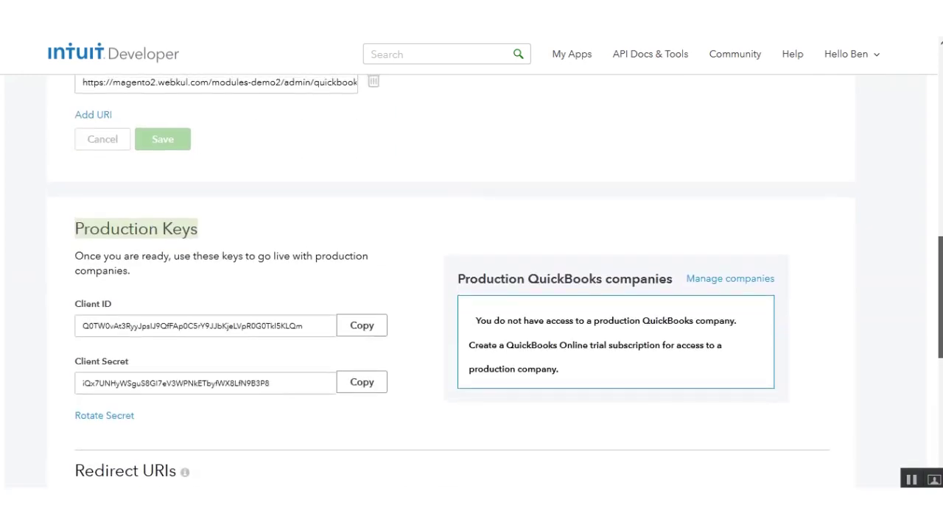
pyautogui.scroll(10, 915, 161)
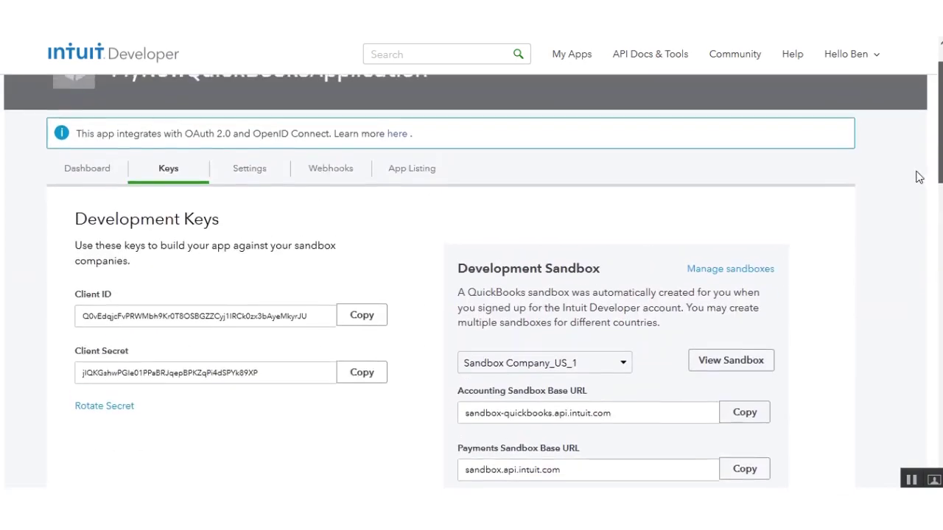